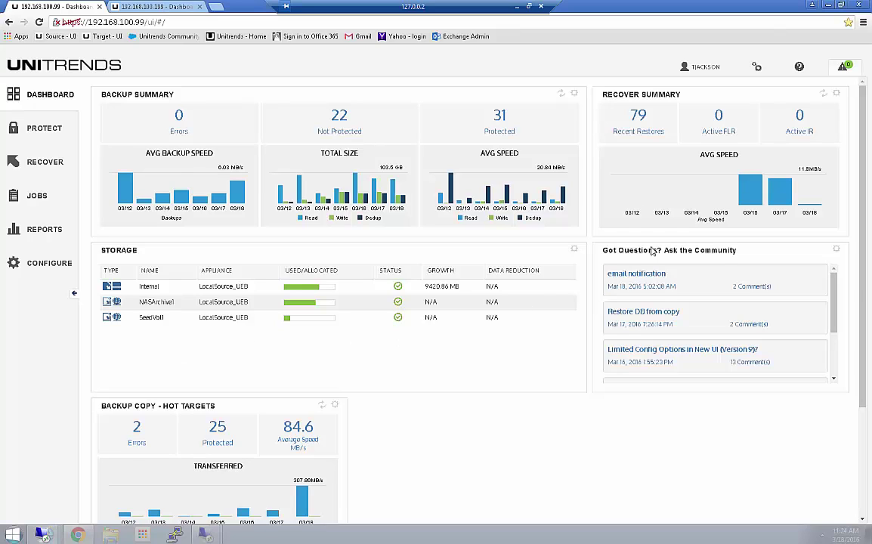
Step: Check the appliance's unresolved alerts and the list of active jobs
left_click(845, 68)
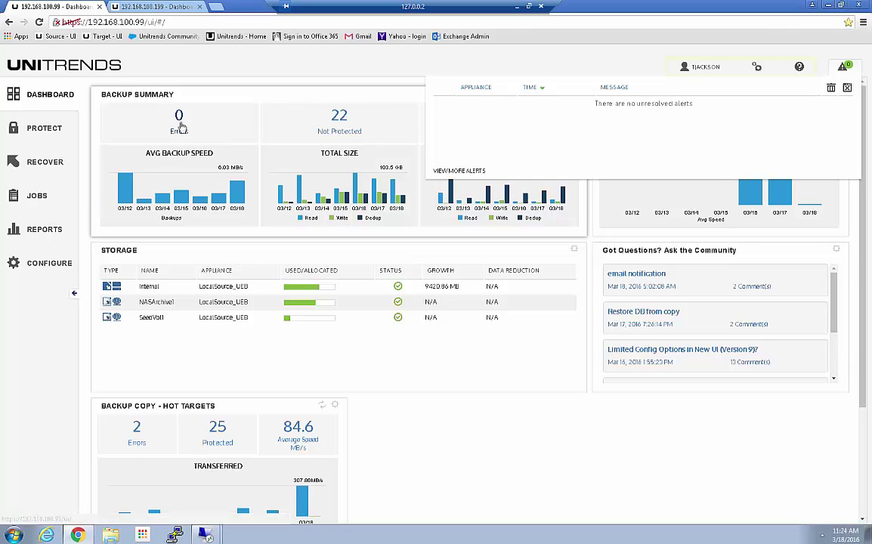
left_click(367, 349)
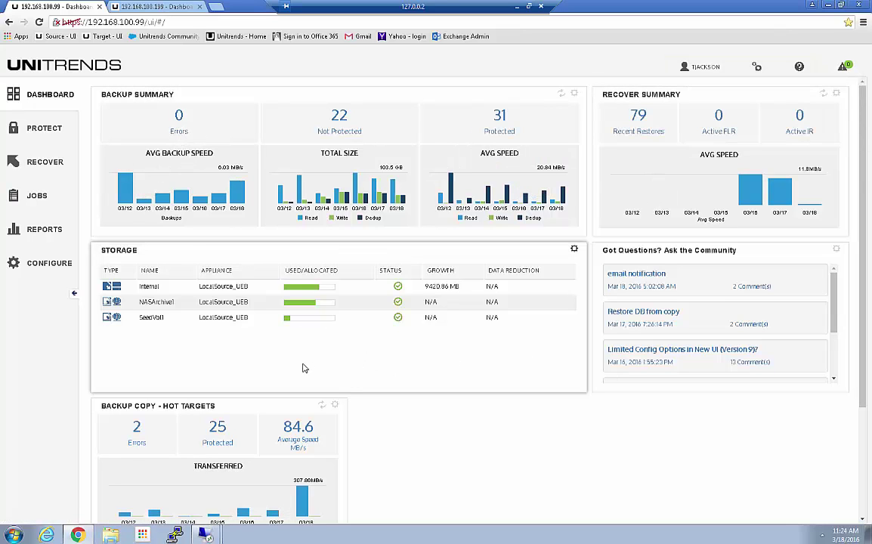
left_click(35, 195)
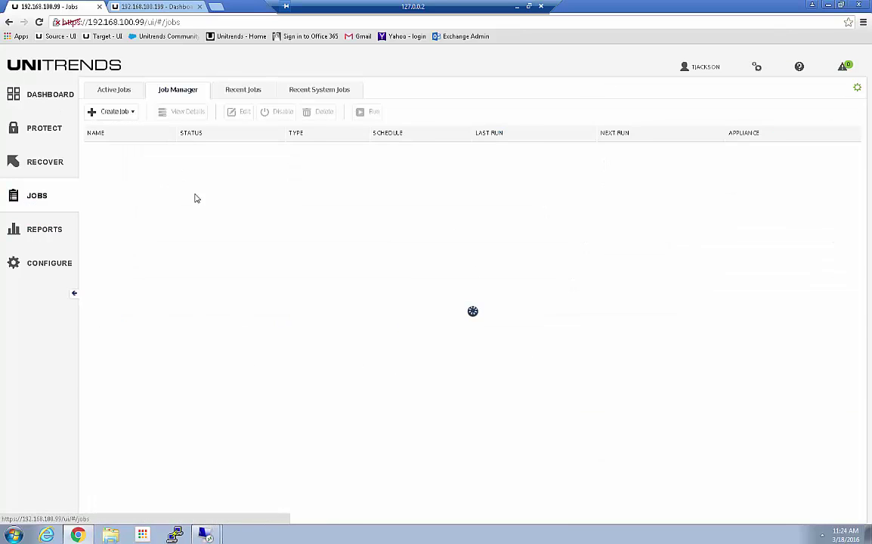
left_click(117, 91)
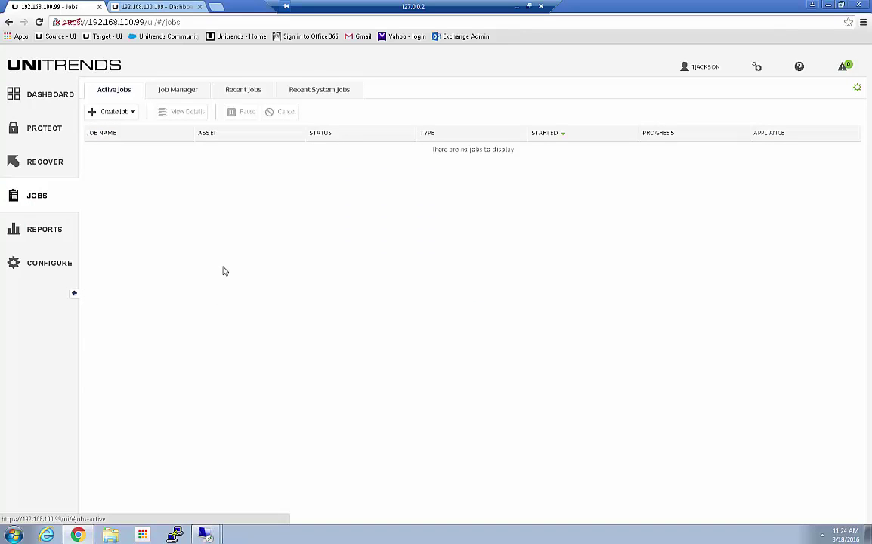
Step: Sort the scheduled jobs by name and view details of the Agent FL WeekFull and VMW MonthFull WeekDay 24Hr Incr jobs
left_click(182, 93)
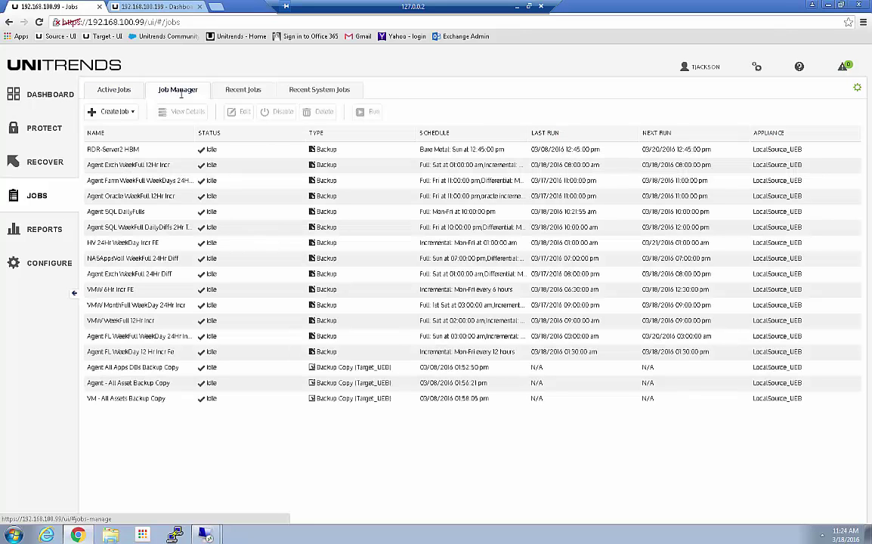
left_click(95, 133)
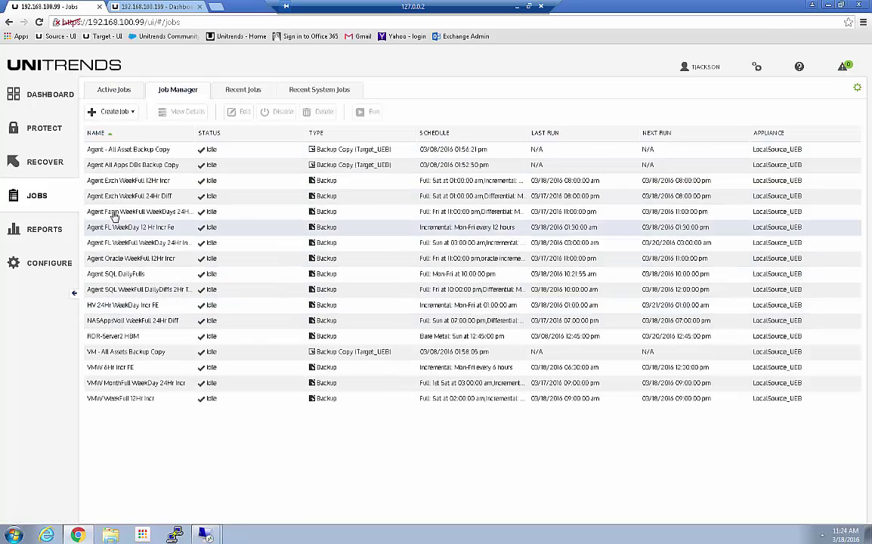
left_click(152, 212)
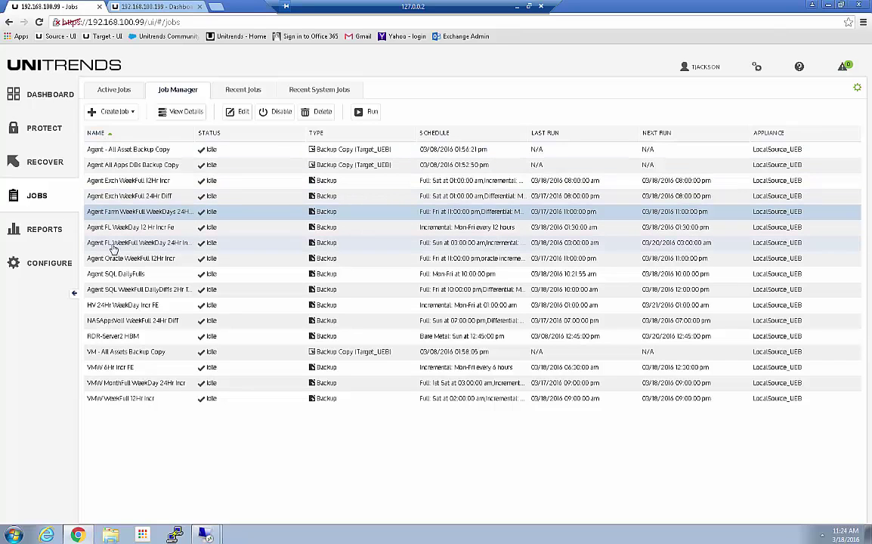
left_click(173, 245)
left_click(180, 112)
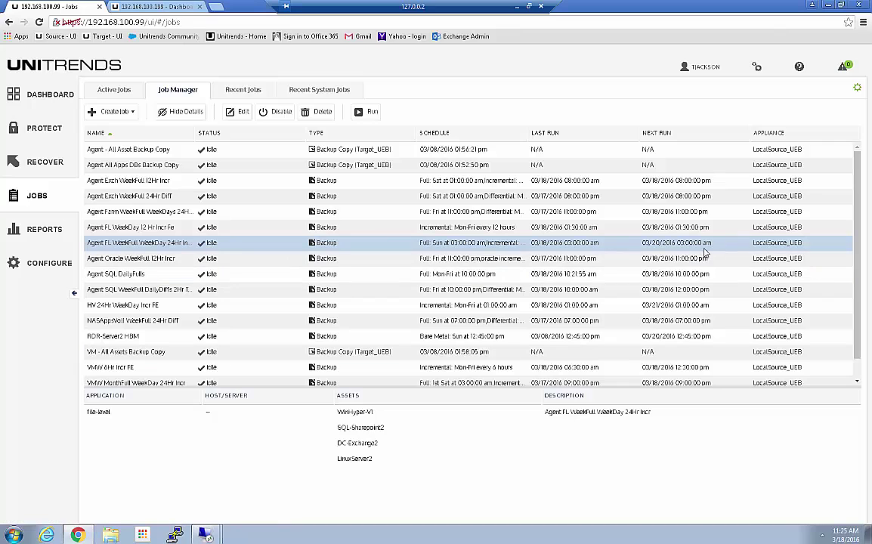
left_click(139, 387)
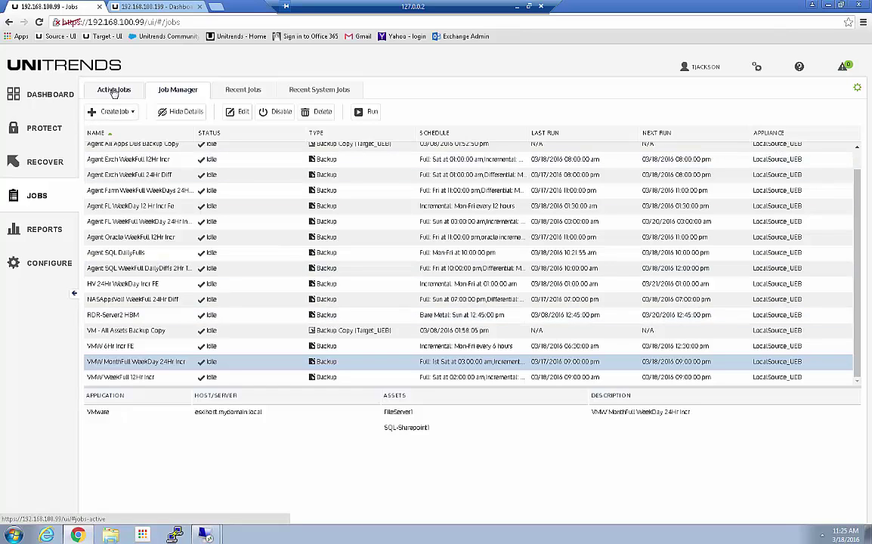
Step: Open the Protection Summary report from the dashboard's protected assets and filter its Assets table by client name "sql"
left_click(43, 99)
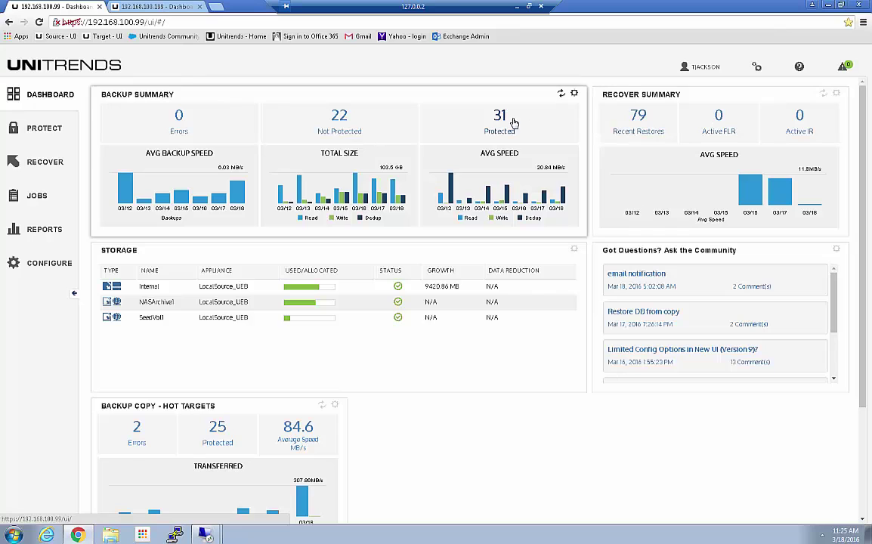
left_click(502, 118)
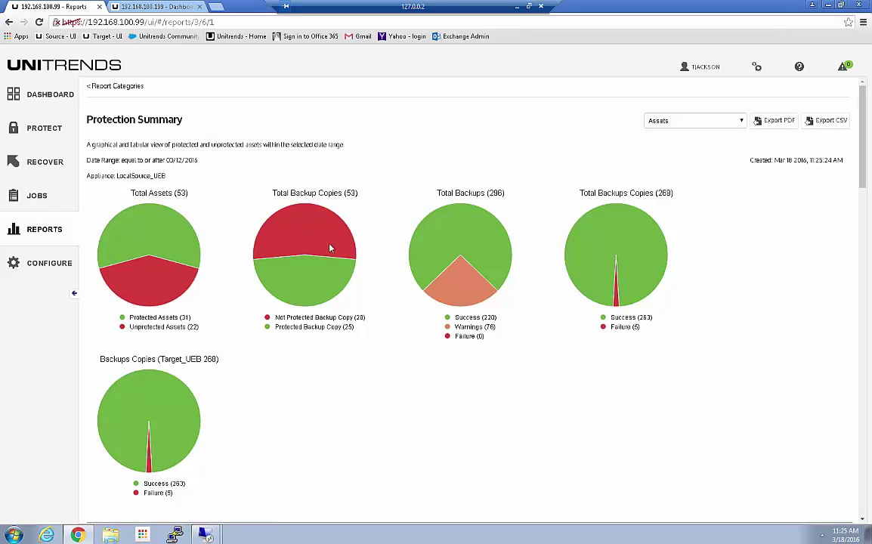
scroll(375, 301, "down", 4)
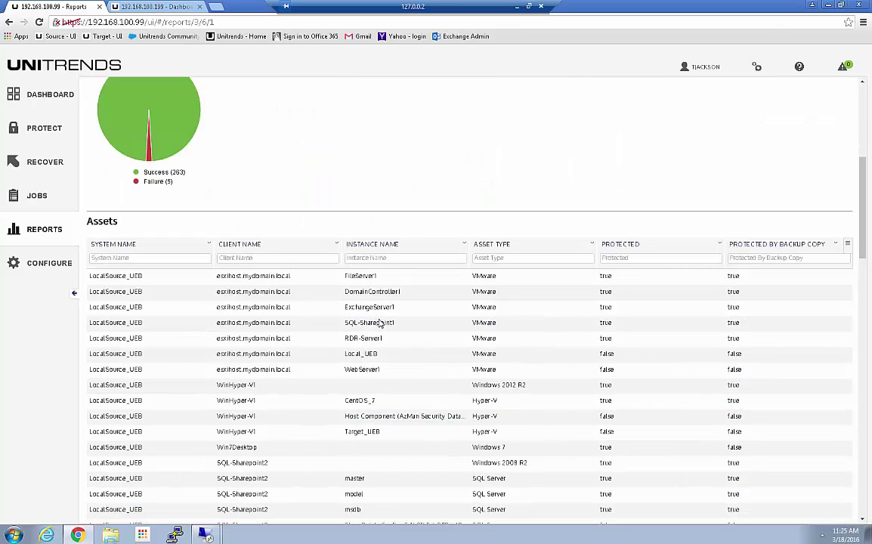
left_click(236, 259)
type("sql")
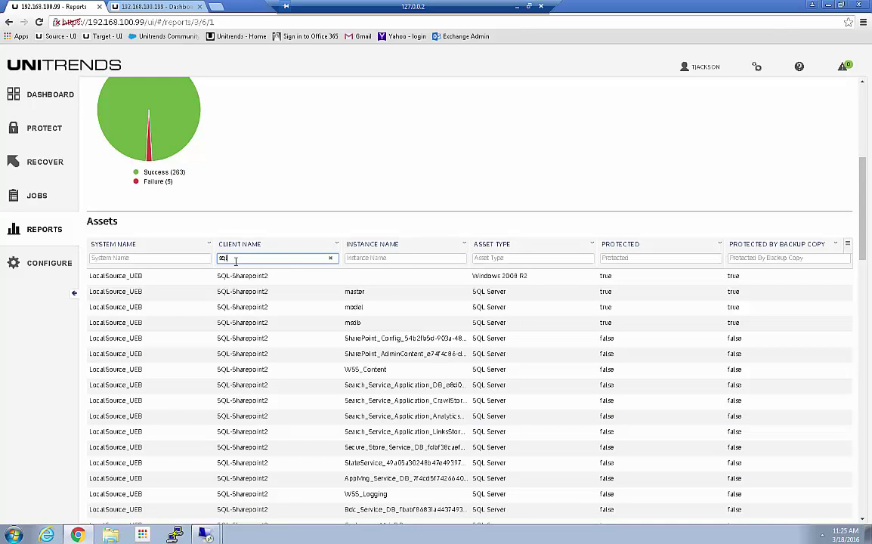
Step: Narrow the Assets table to protected value "true" and instance name "far"
scroll(243, 321, "down", 2)
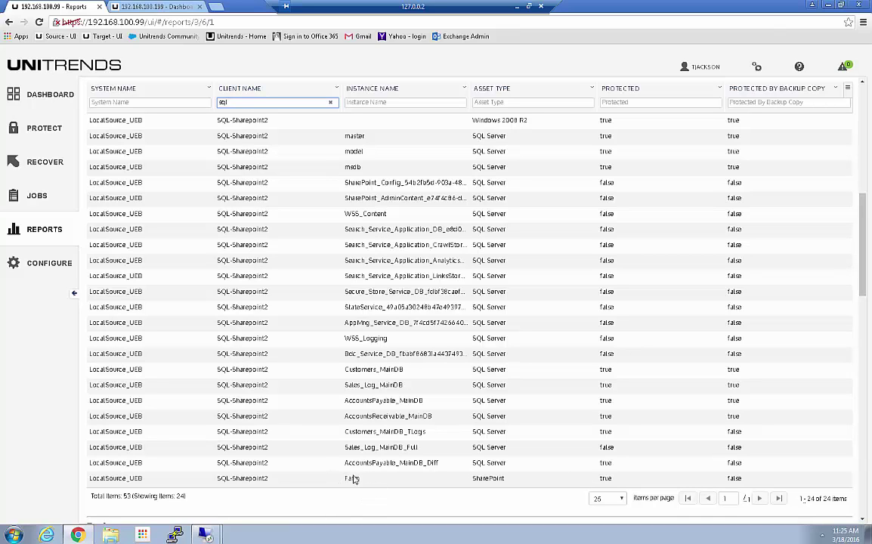
left_click(613, 101)
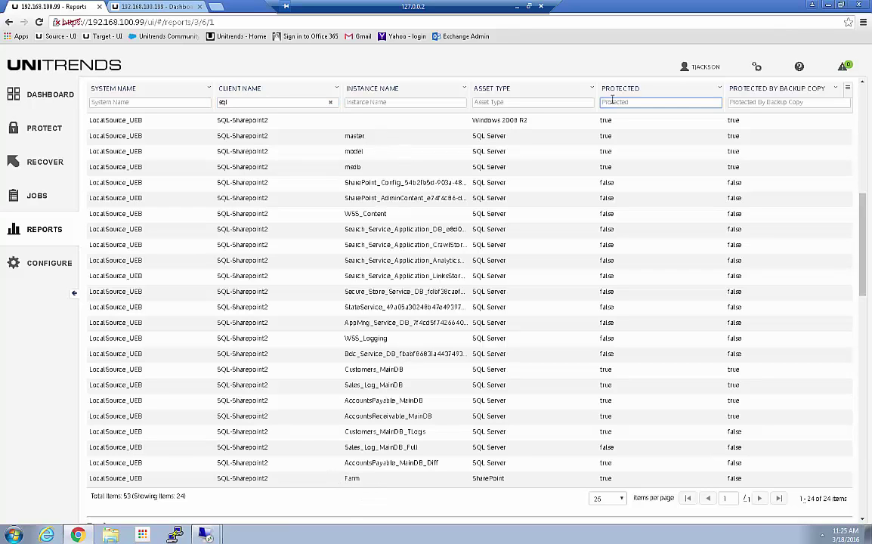
type("true")
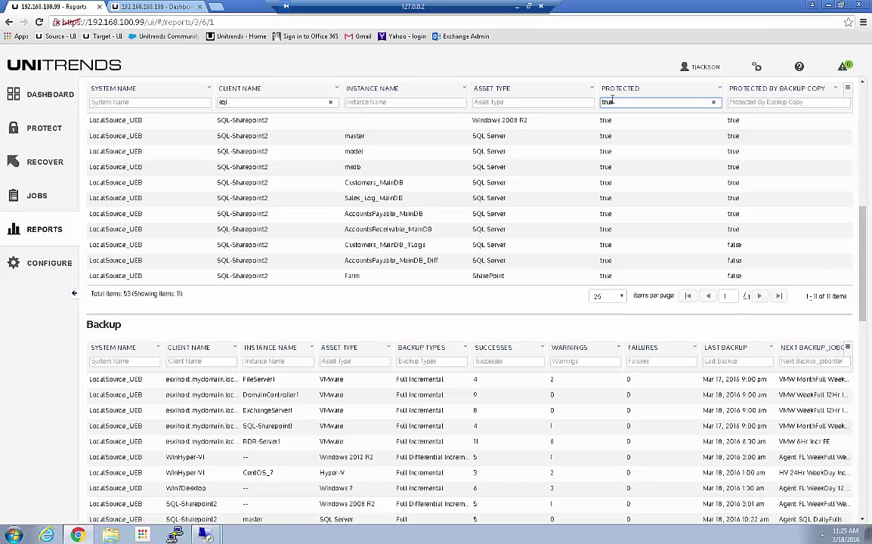
left_click(356, 102)
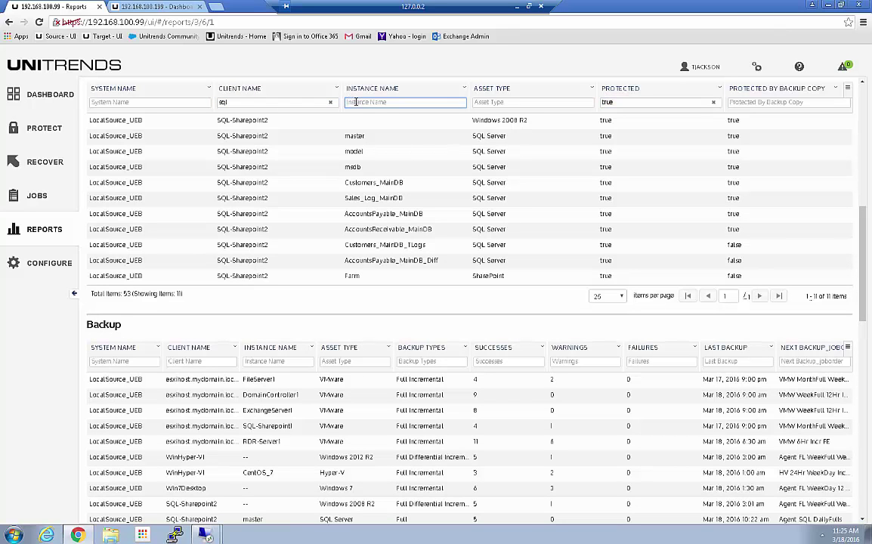
type("far")
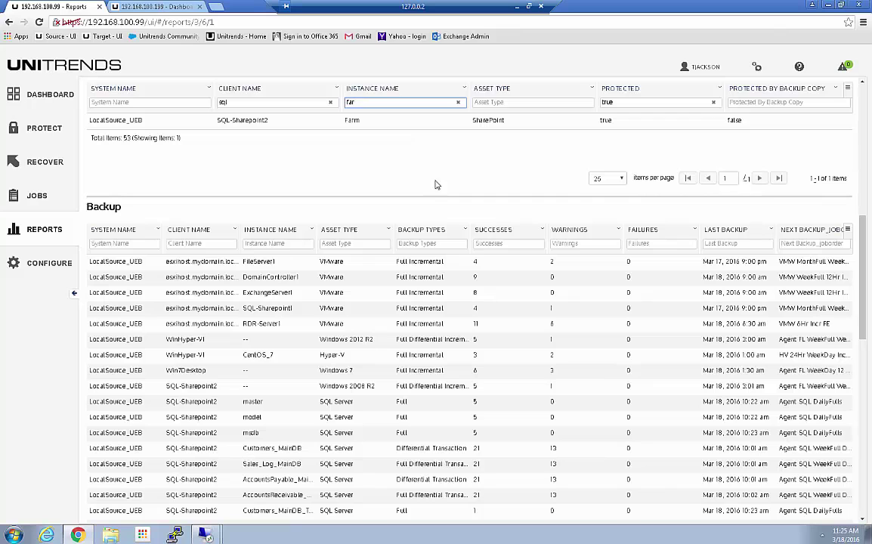
Step: Filter the report's Backup table by instance name "far" and clear the client name and protected filters from the Assets table
scroll(387, 215, "down", 1)
left_click(251, 192)
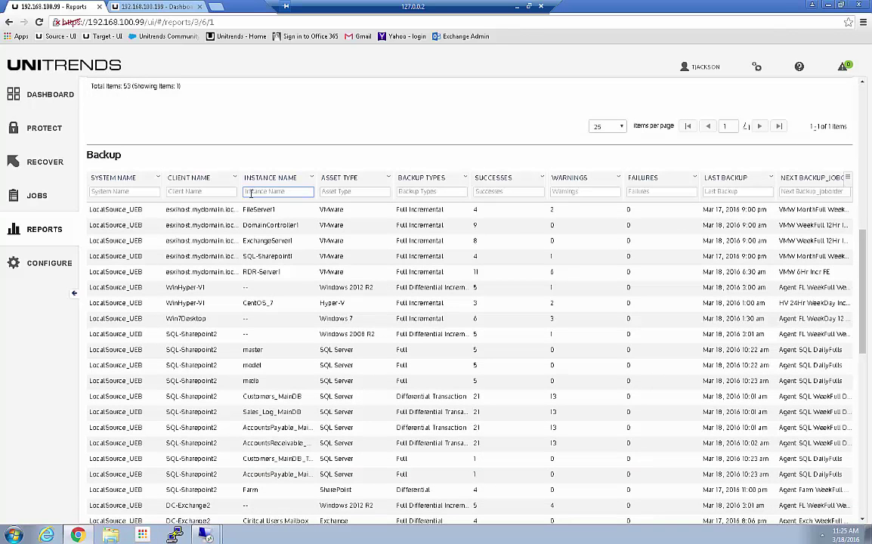
type("far")
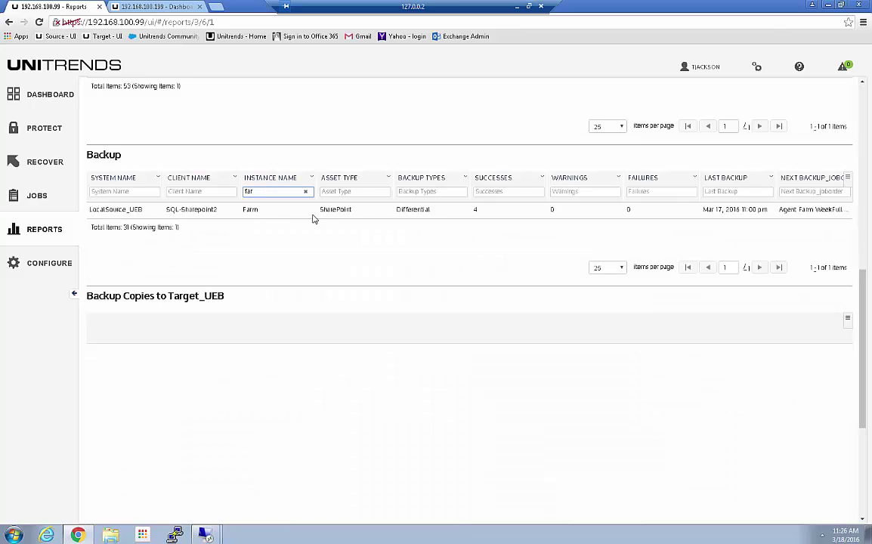
scroll(314, 219, "up", 1)
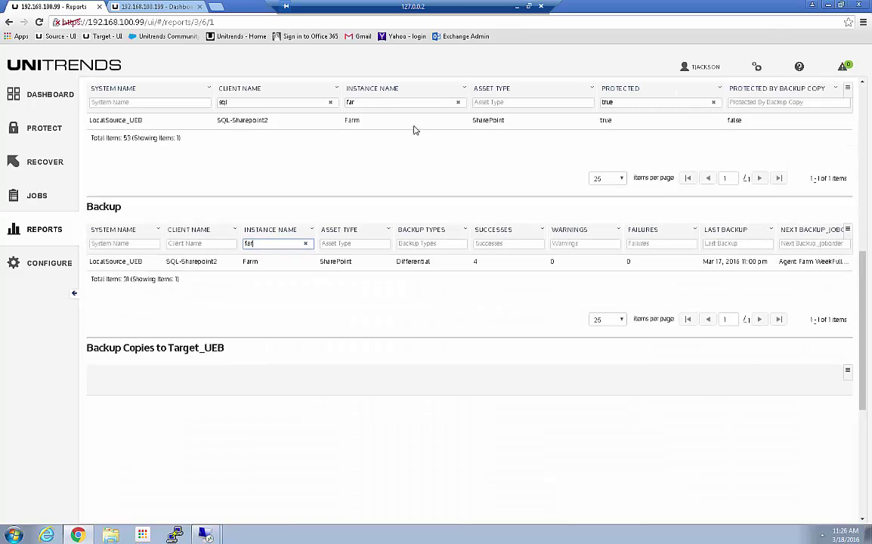
left_click(331, 103)
left_click(713, 102)
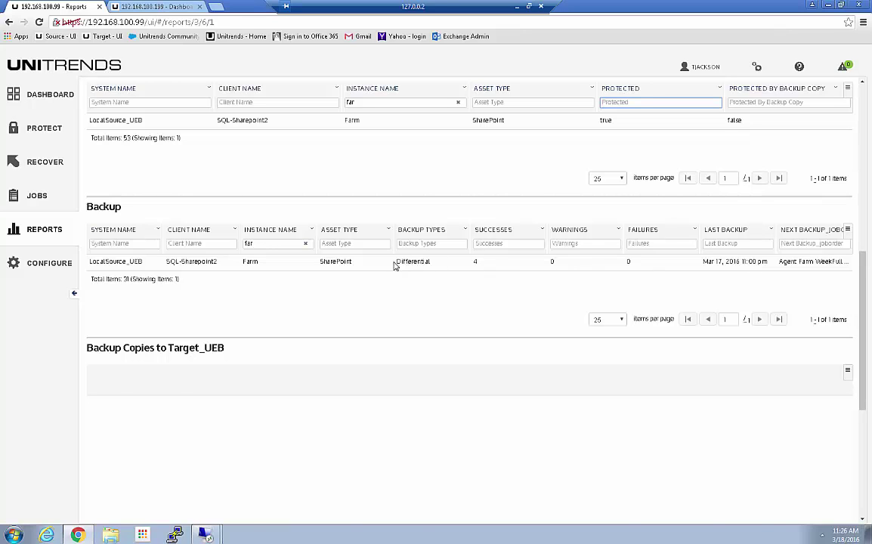
scroll(245, 189, "up", 6)
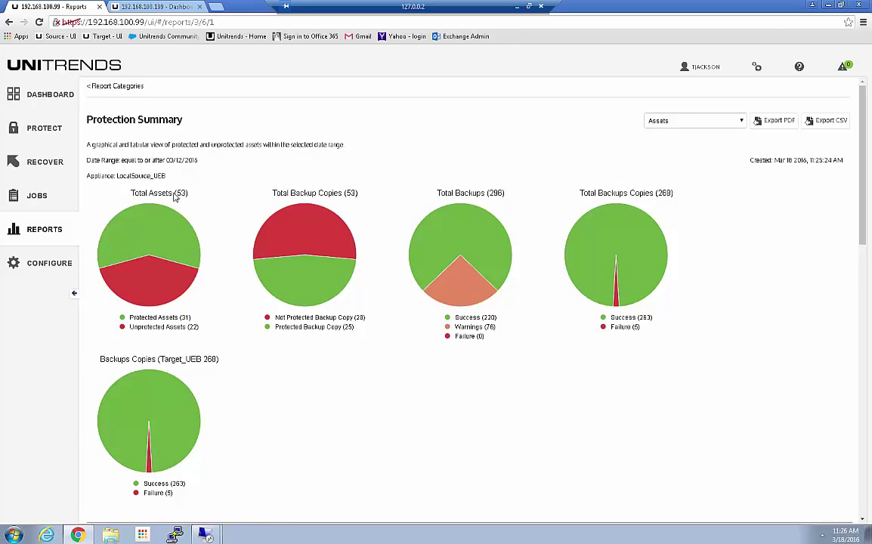
Step: Review the recent backup status of SQL-Sharepoint2's SharePoint 2013 farm in the protection inventory
left_click(42, 134)
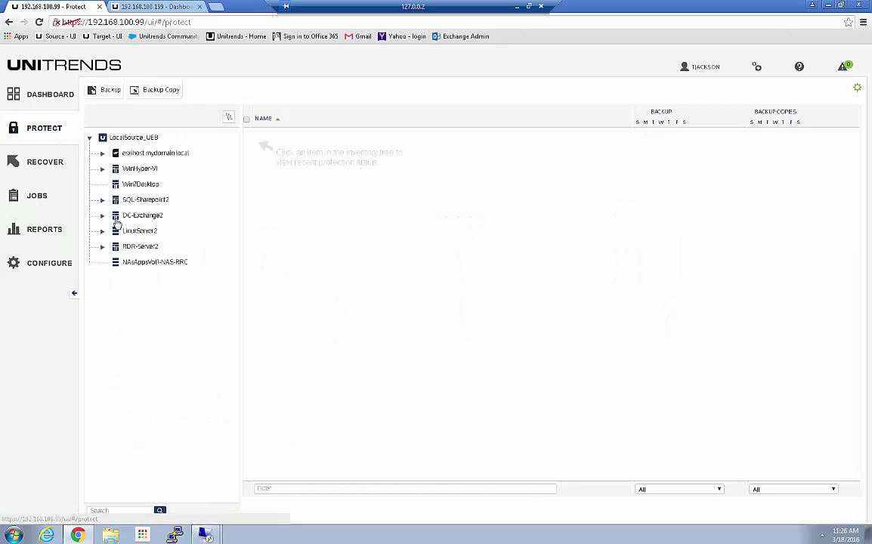
left_click(106, 200)
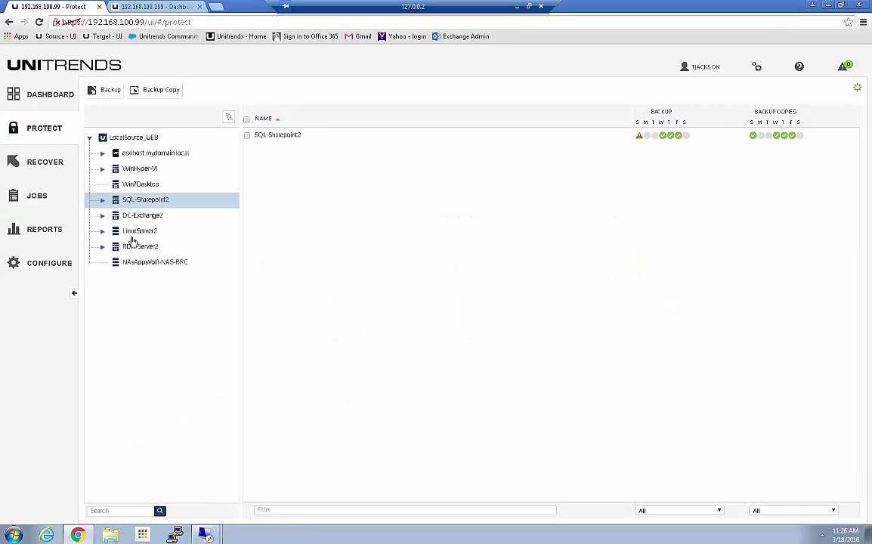
left_click(102, 200)
left_click(140, 232)
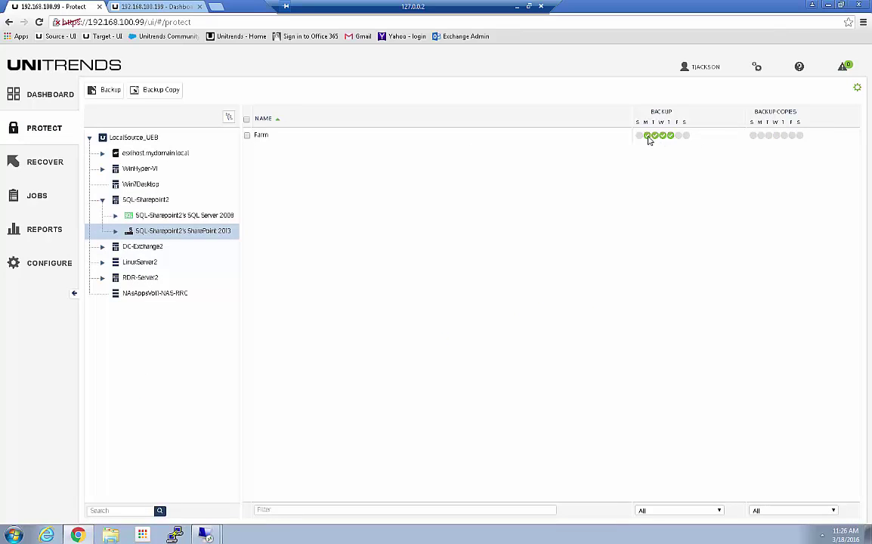
mouse_move(647, 137)
Step: Filter the backup catalog by asset name "farm" and select the Farm's differential backup from 03/17/2016 11:00:14 pm
left_click(45, 162)
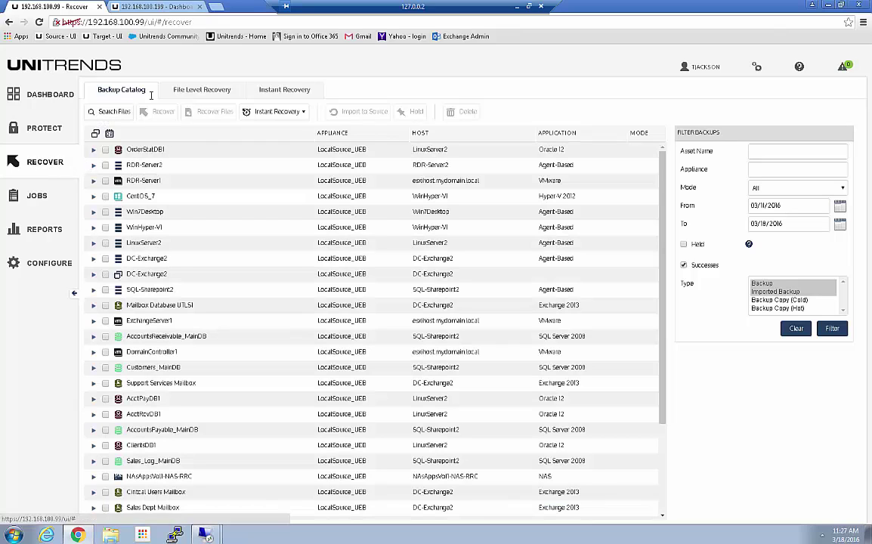
left_click(761, 150)
type("f")
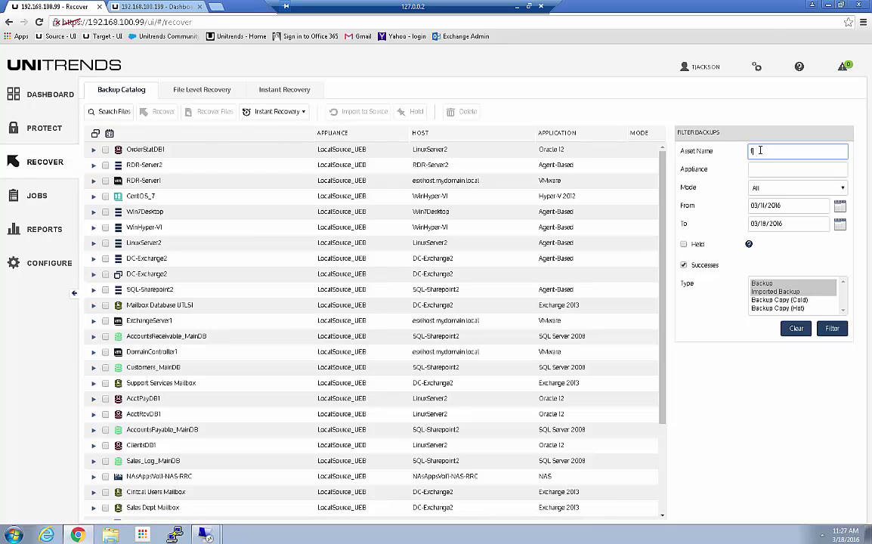
type("arm")
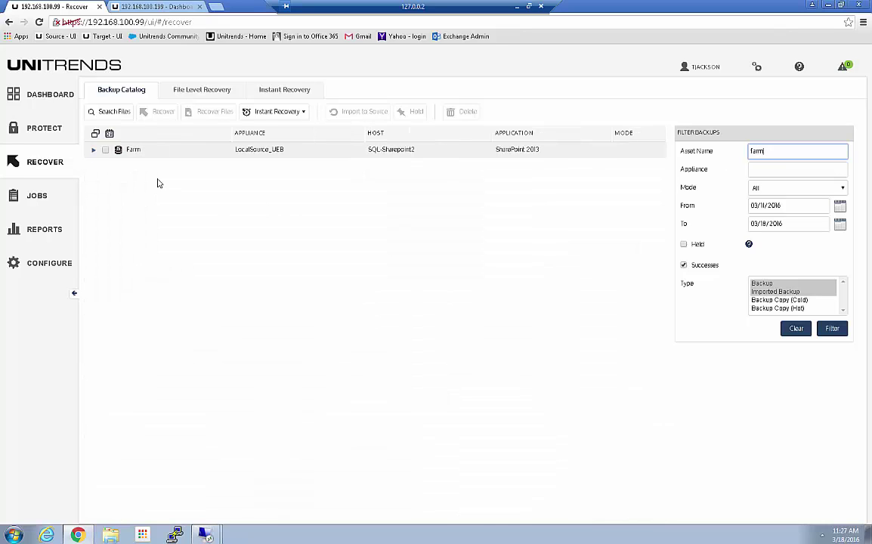
left_click(95, 153)
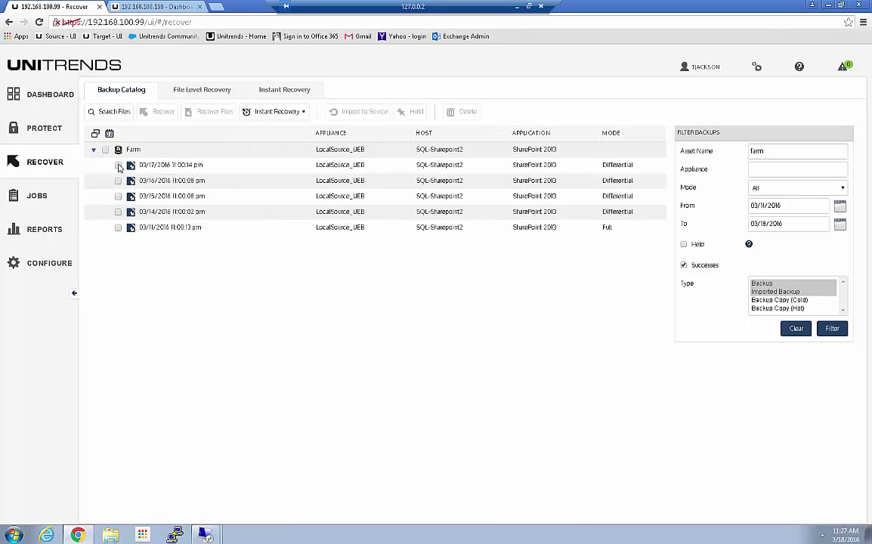
left_click(118, 165)
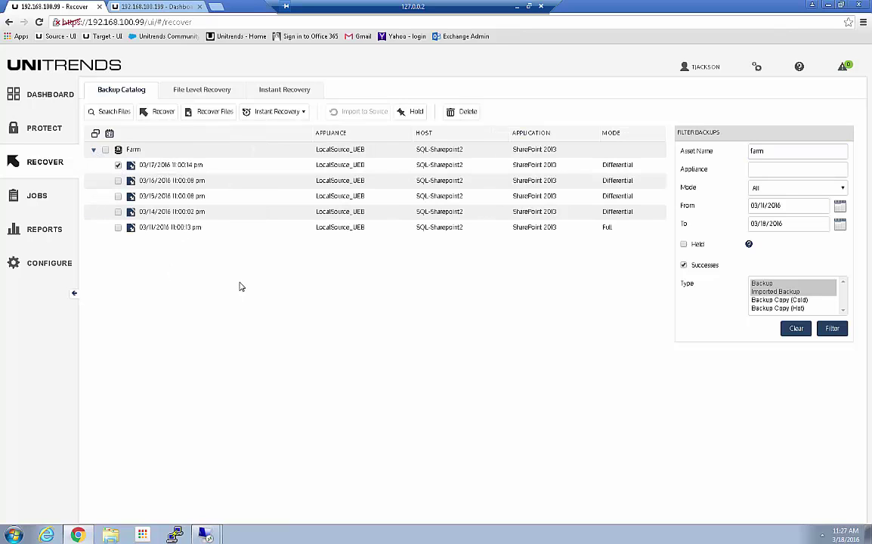
Step: Review the recover job settings for the selected Farm backup and close them without saving
left_click(161, 114)
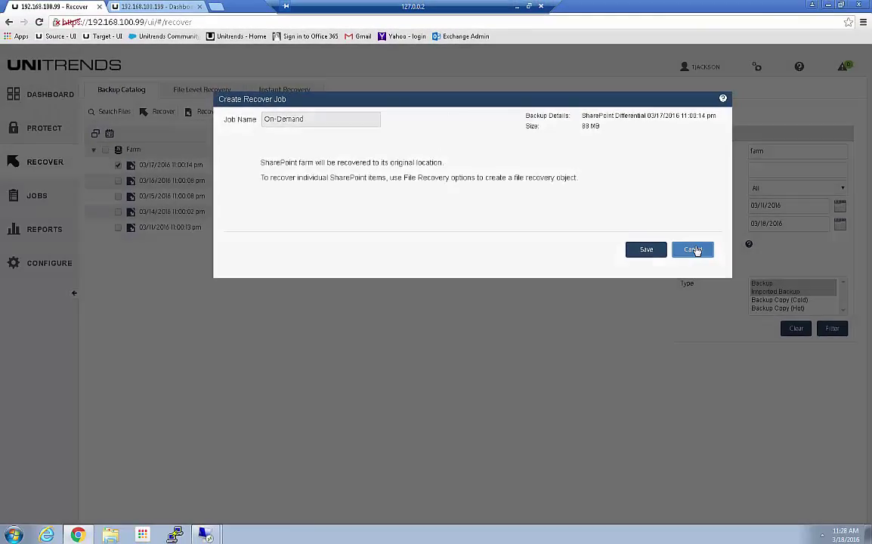
left_click(746, 326)
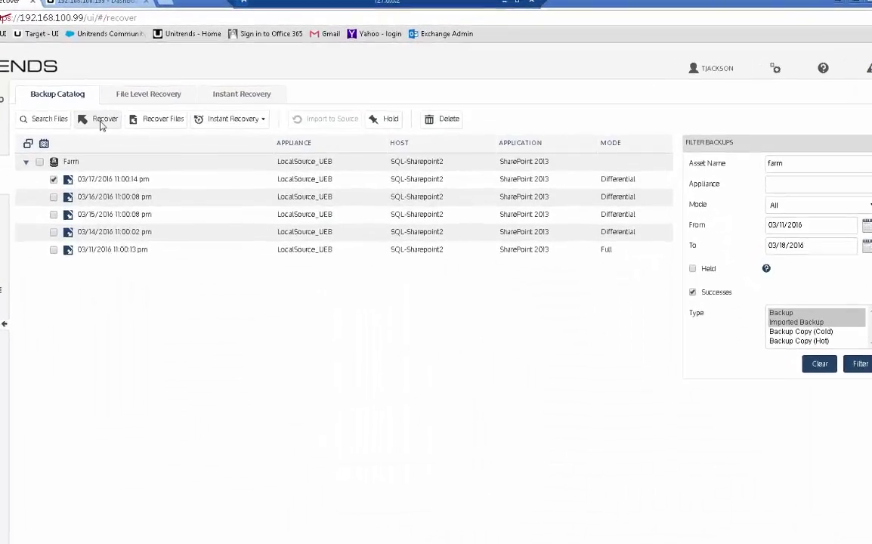
left_click(147, 112)
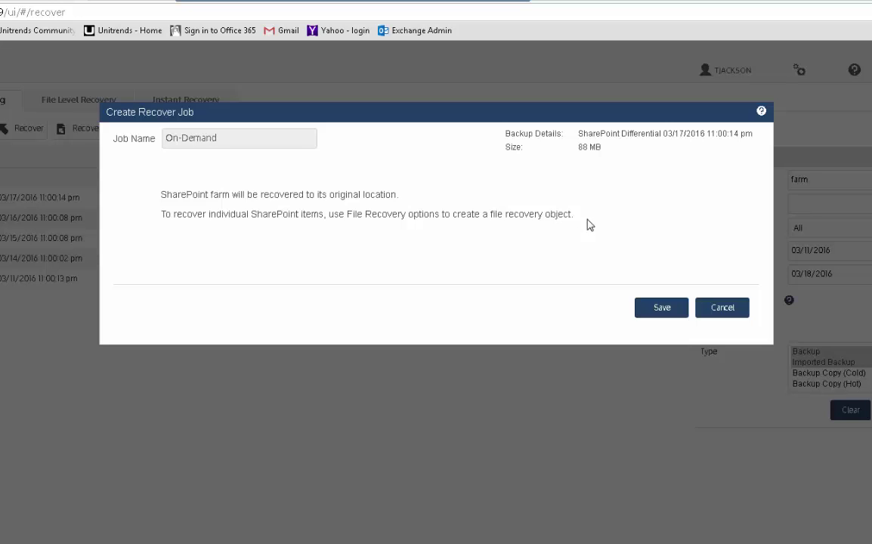
left_click(722, 307)
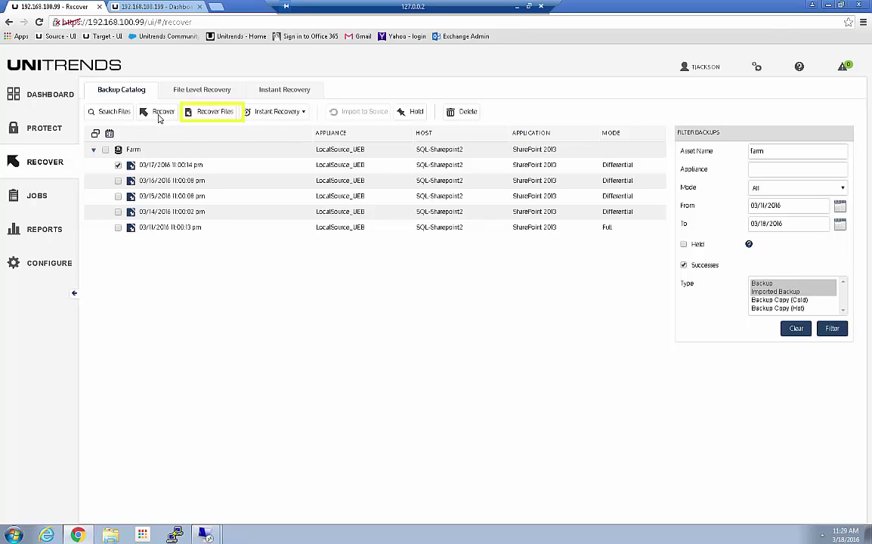
Step: Create a file recovery object from the selected Farm differential backup and show the file level recovery jobs
left_click(214, 113)
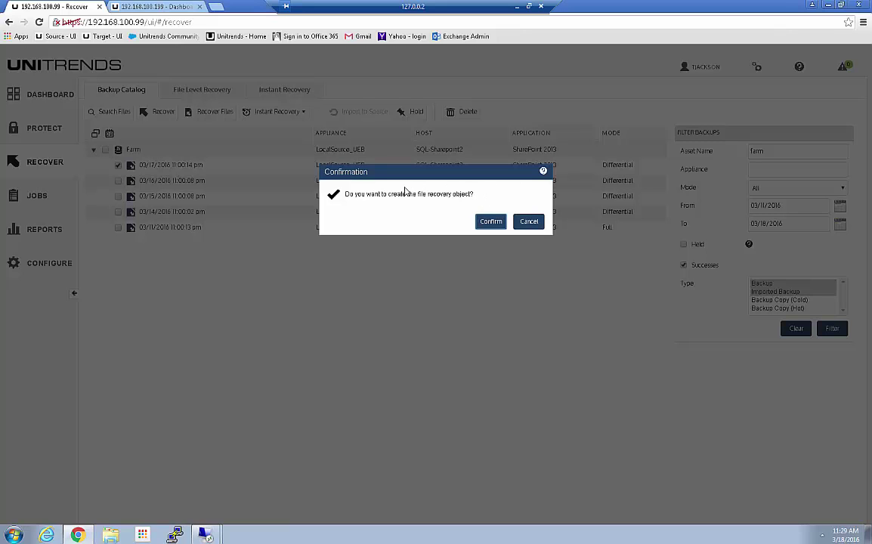
left_click(492, 222)
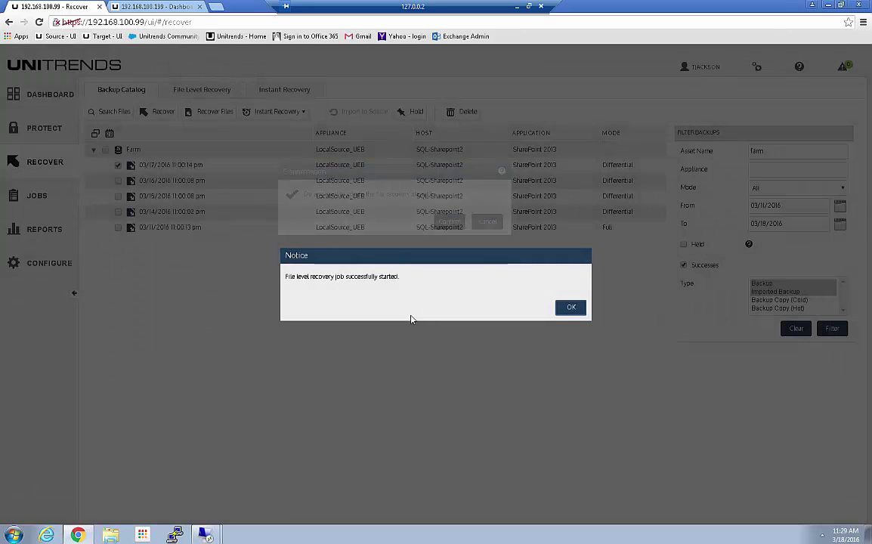
left_click(572, 310)
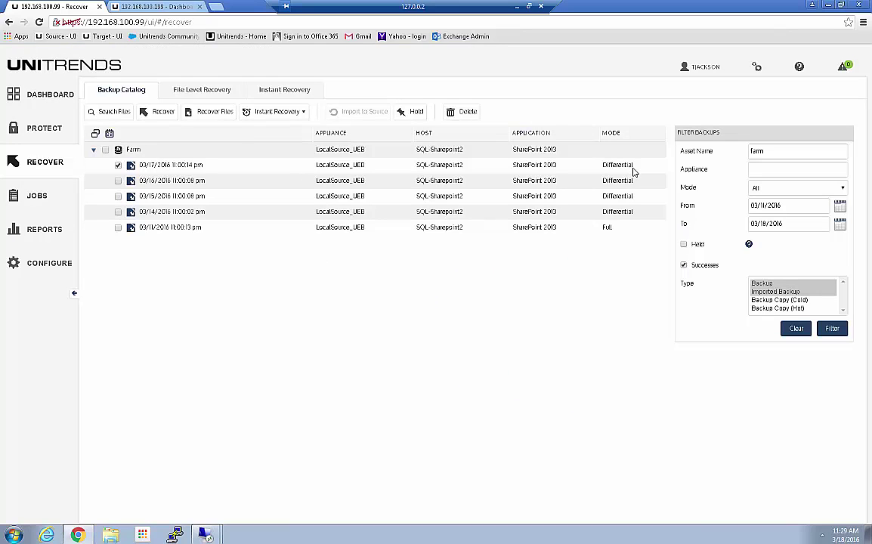
left_click(195, 93)
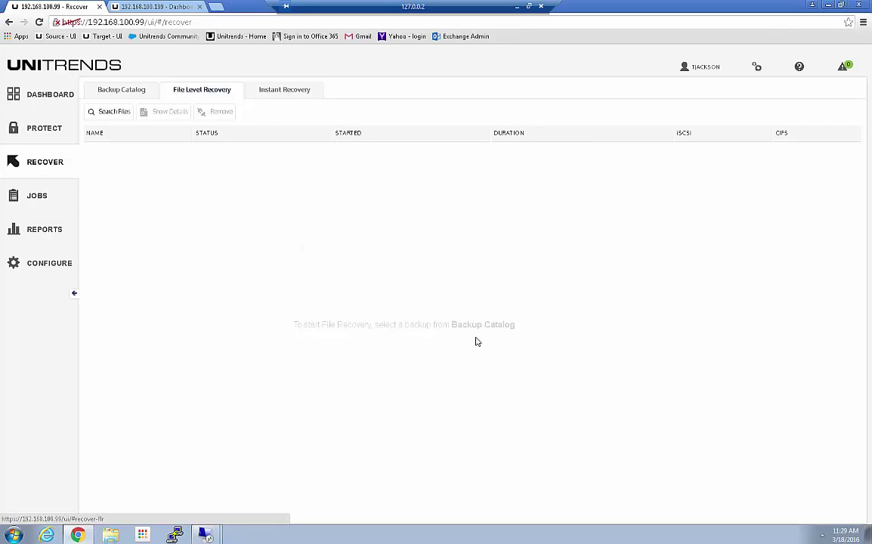
left_click(125, 91)
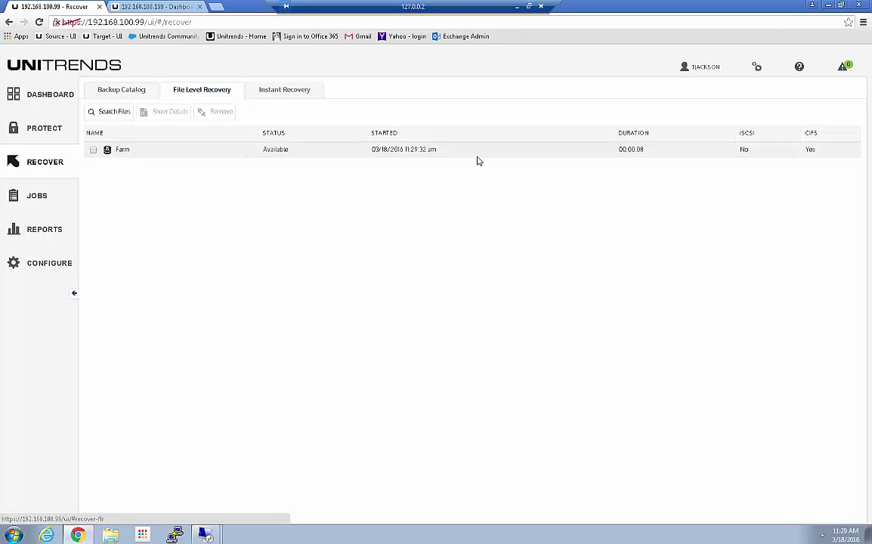
Step: Copy the administration URL from the Farm recovery object's details and open it in a new browser tab
left_click(92, 149)
left_click(164, 114)
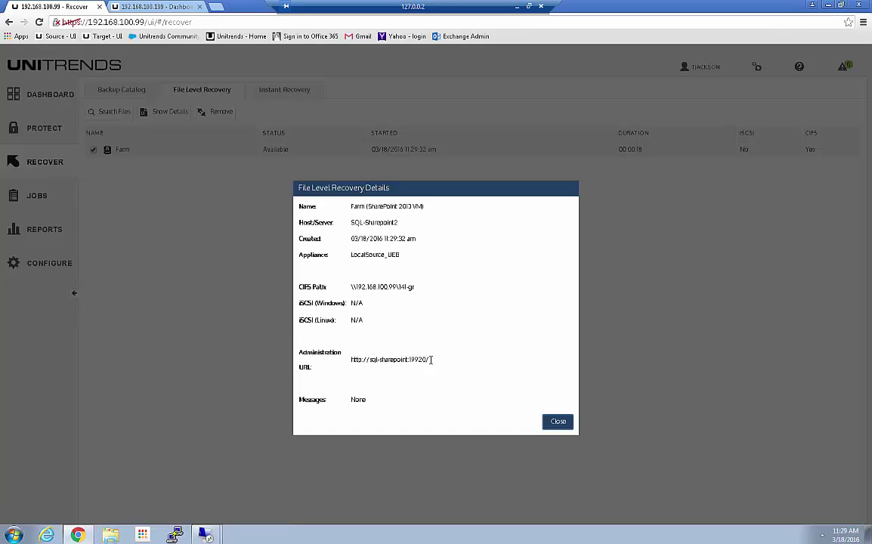
left_click_drag(429, 361, 350, 360)
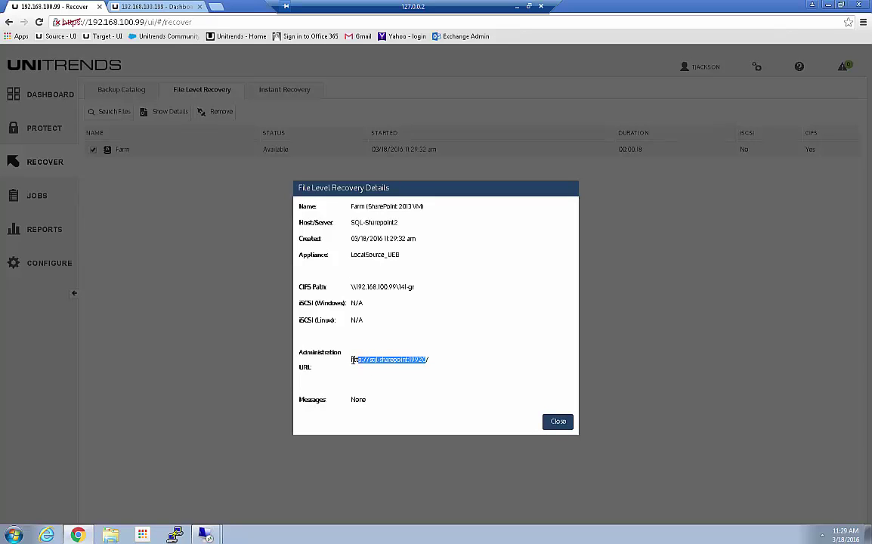
right_click(361, 363)
left_click(378, 368)
left_click(216, 7)
right_click(220, 22)
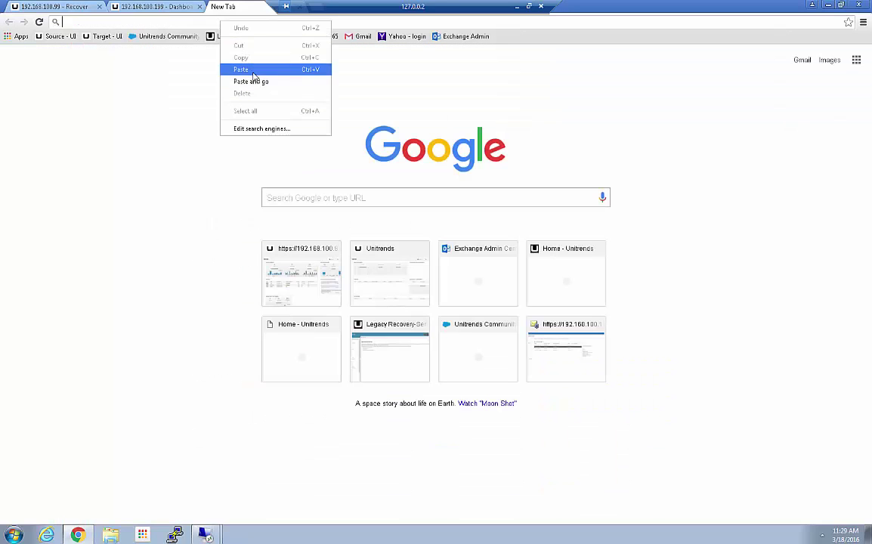
left_click(250, 81)
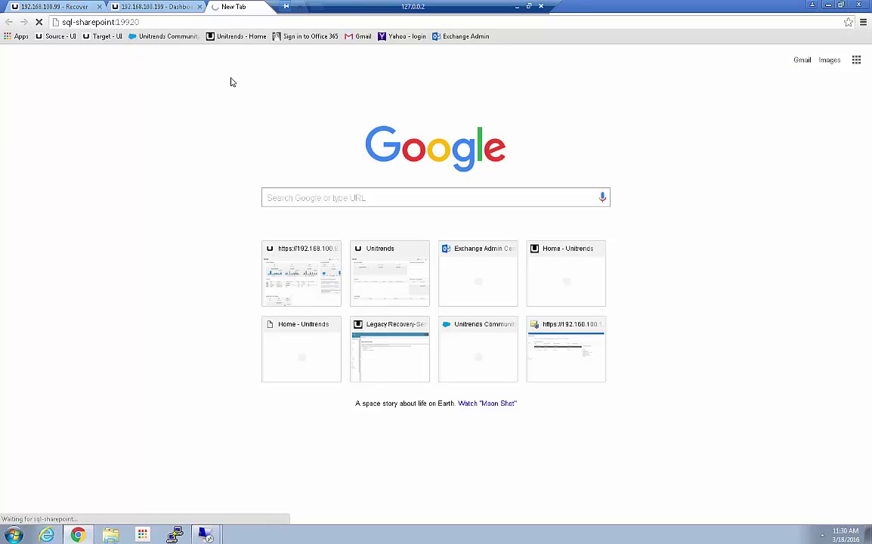
Step: Close the Farm object's recovery details and view the SharePoint Central Administration page
left_click(79, 8)
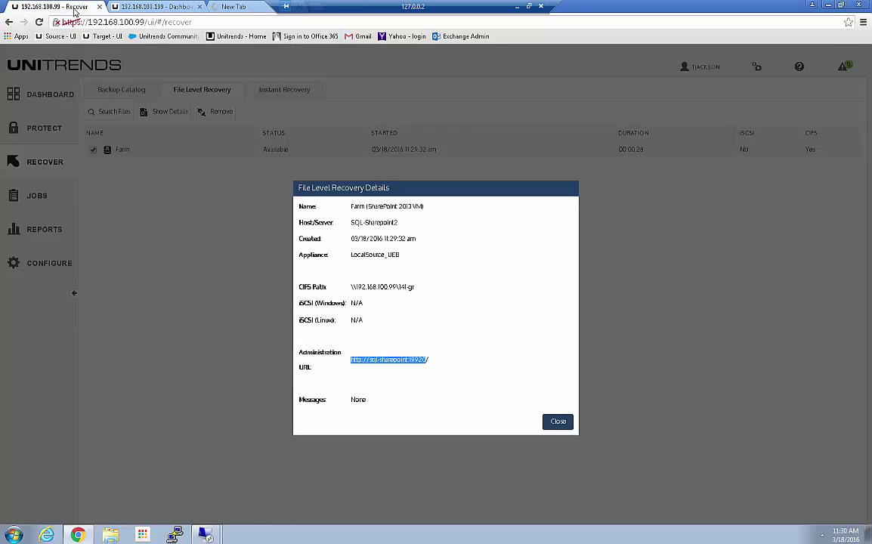
left_click(557, 423)
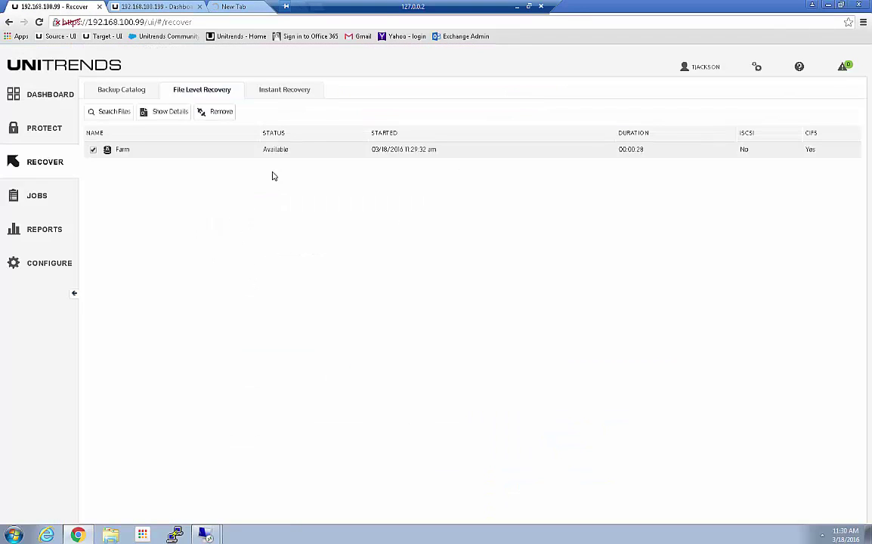
left_click_drag(395, 9, 641, 18)
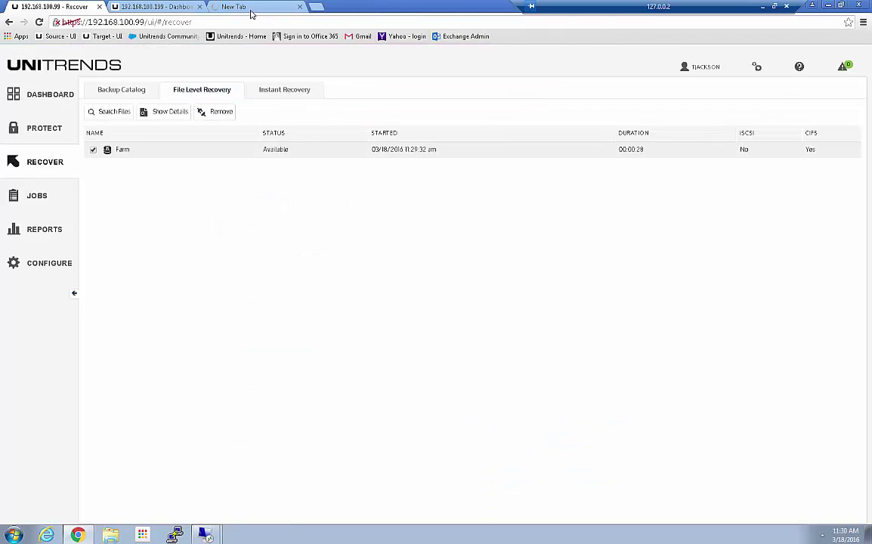
left_click(250, 10)
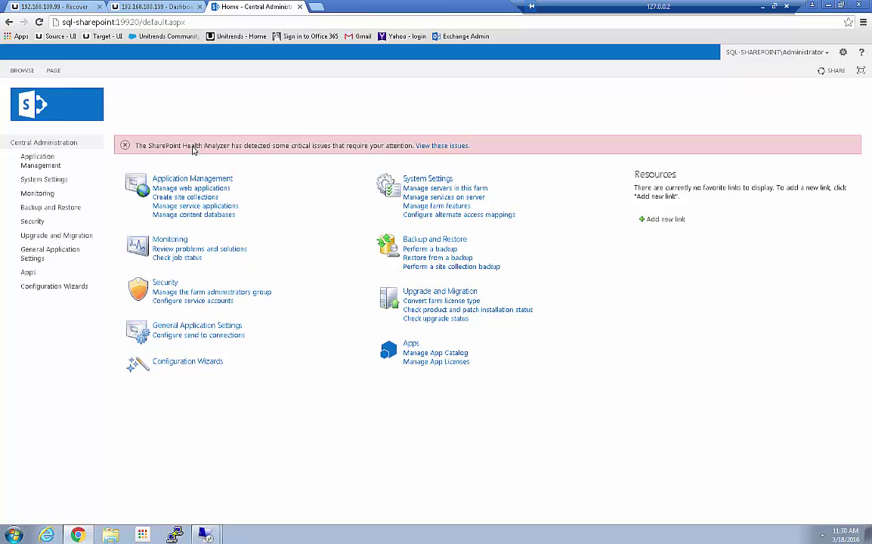
Step: Remove the Farm file recovery object from the appliance's file level recovery list
left_click(76, 9)
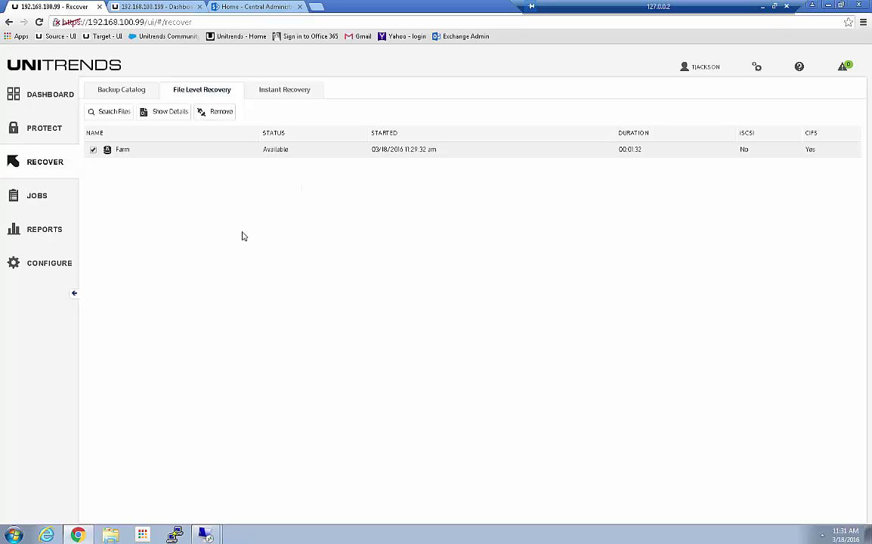
left_click(218, 114)
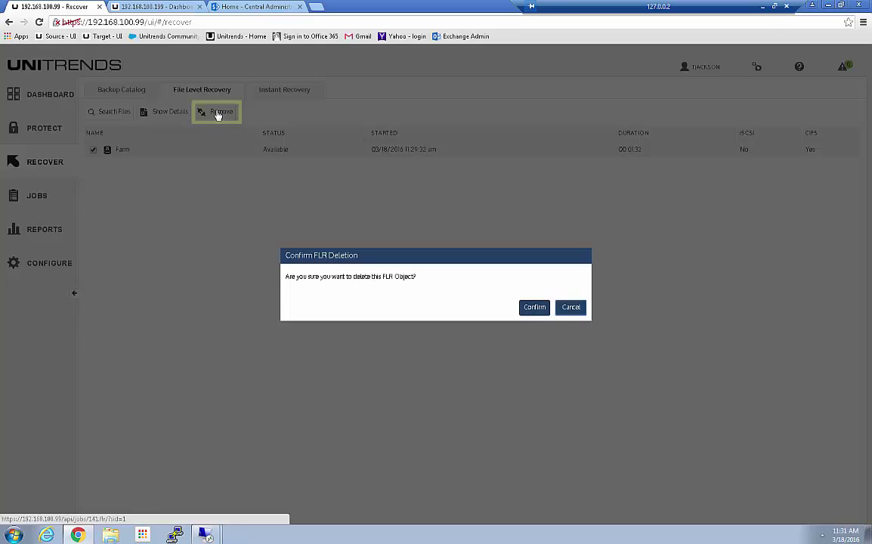
left_click(535, 308)
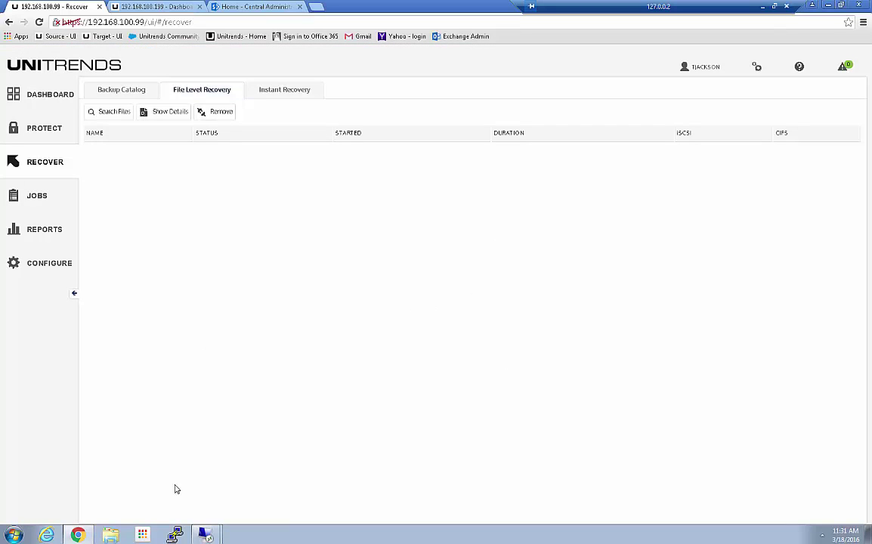
Step: Examine the appliance's network shares at 192.168.100.99 in Windows Explorer and close the window
left_click(111, 535)
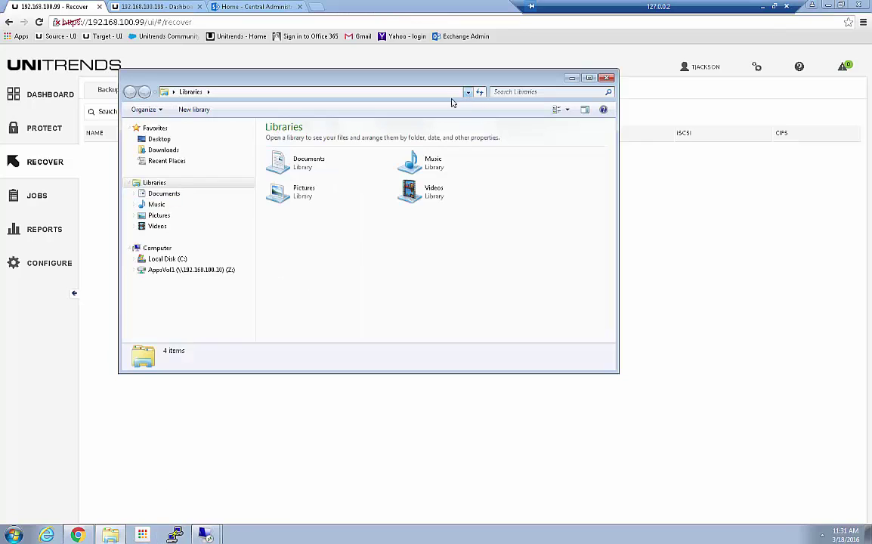
left_click(412, 91)
left_click(241, 103)
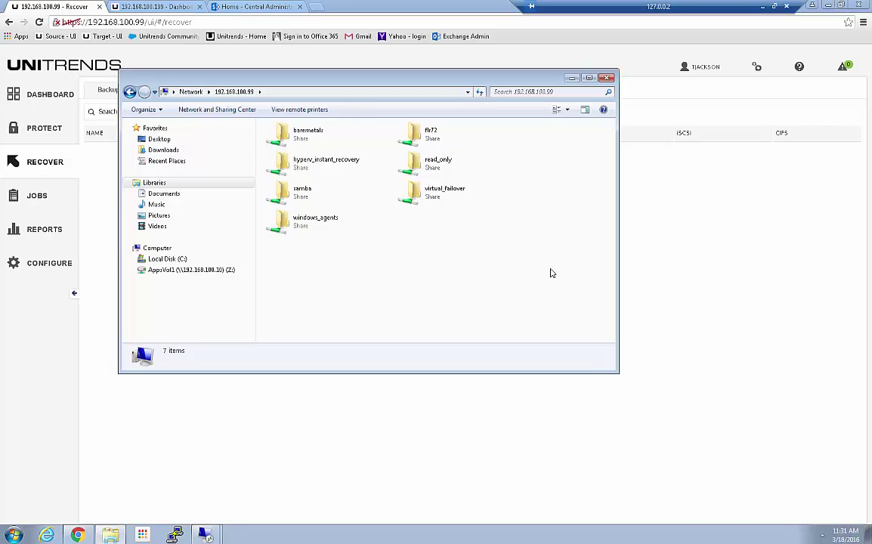
key("alt+F4")
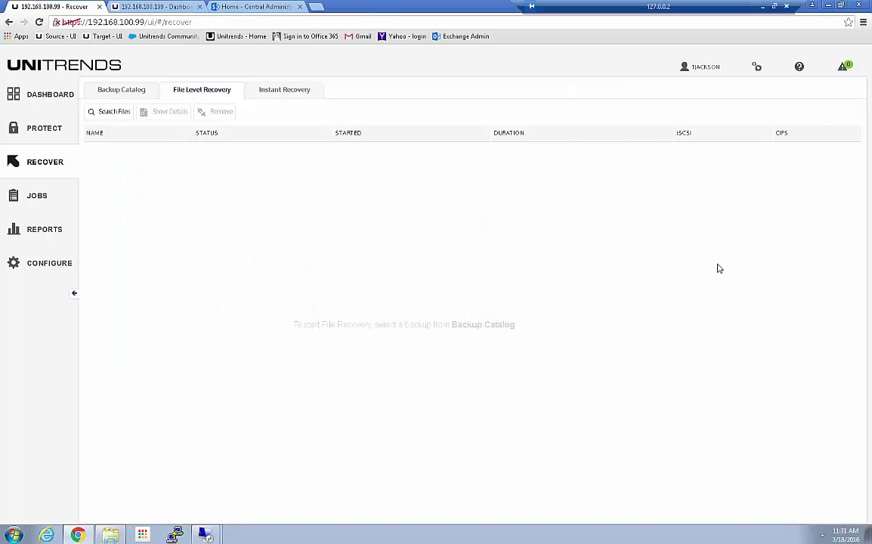
Step: Create a file recovery object from only the Farm's full backup of 03/11/2016 11:00:13 pm and show the file level recovery jobs
left_click(138, 92)
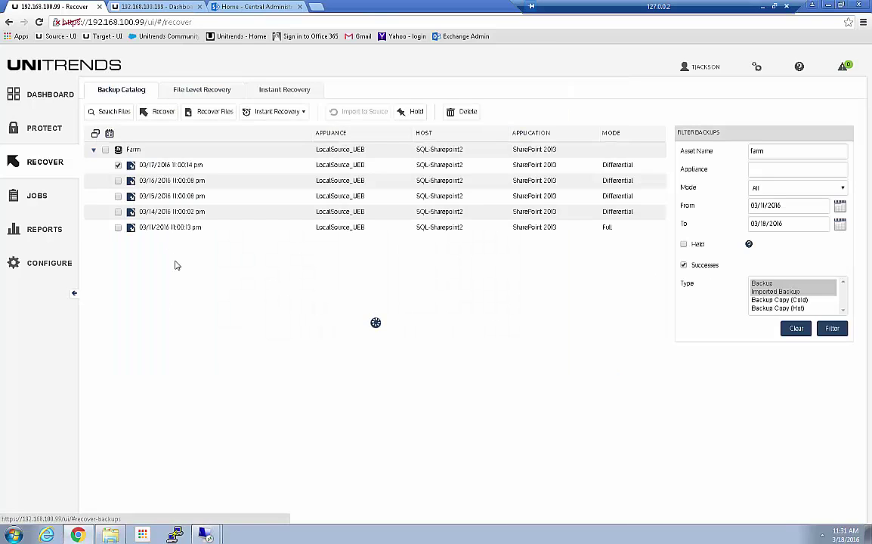
left_click(118, 227)
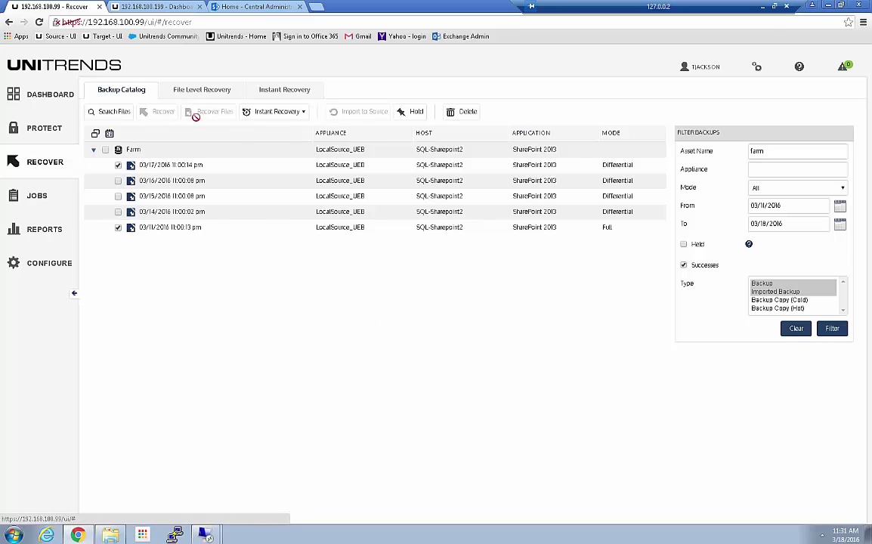
left_click(118, 166)
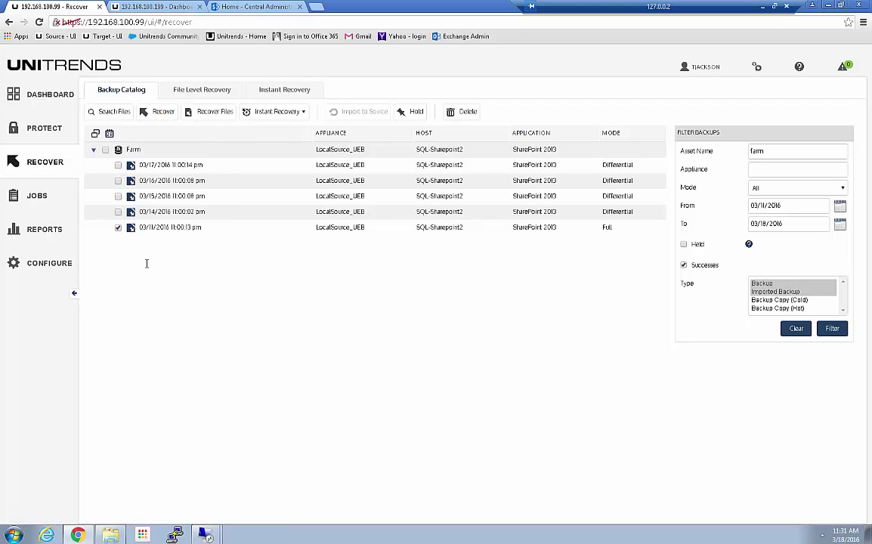
left_click(214, 112)
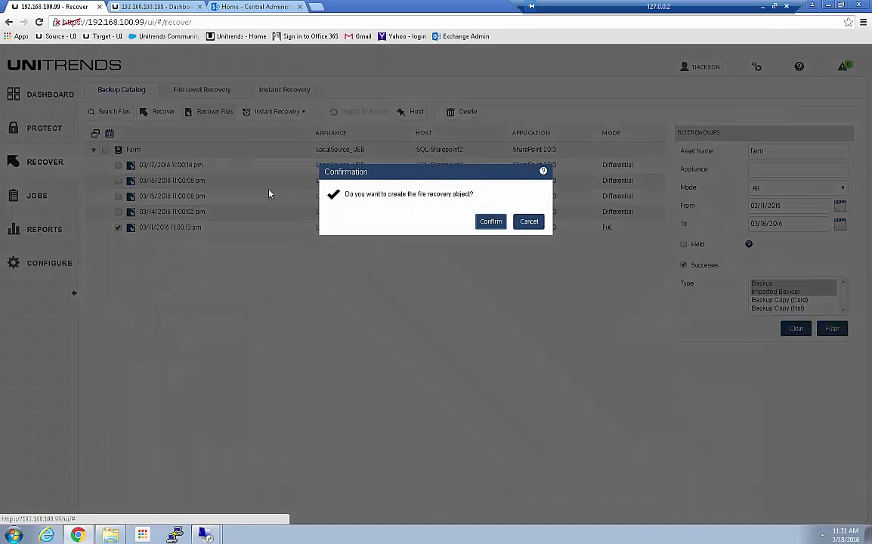
left_click(492, 223)
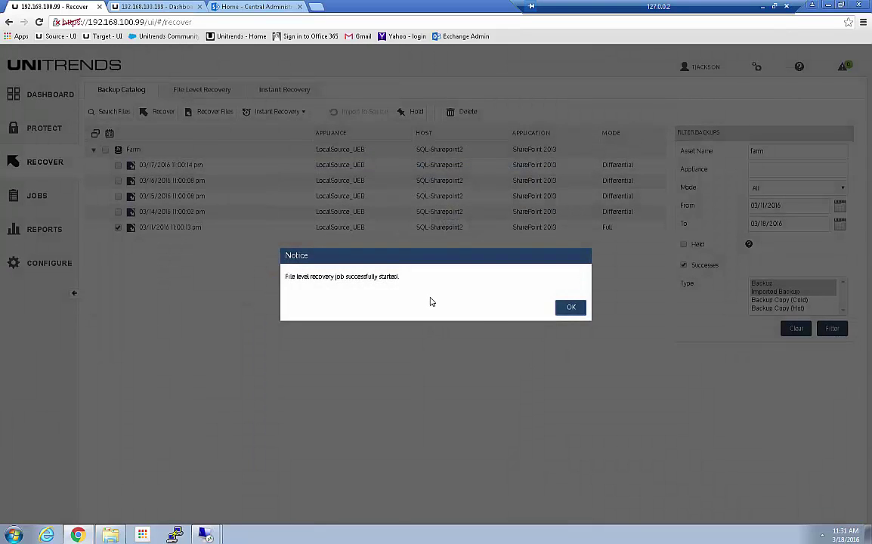
left_click(572, 307)
left_click(204, 89)
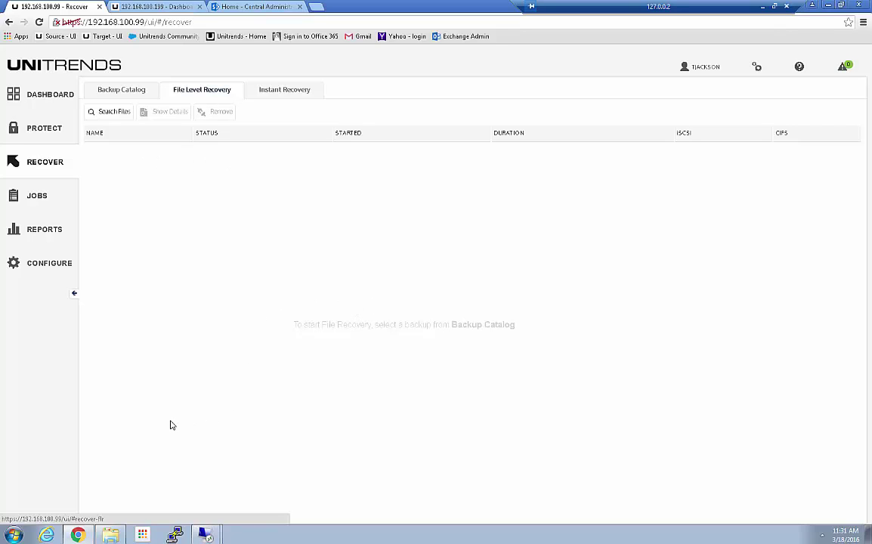
Step: Close the SharePoint Central Administration browser tab
right_click(257, 67)
left_click(298, 8)
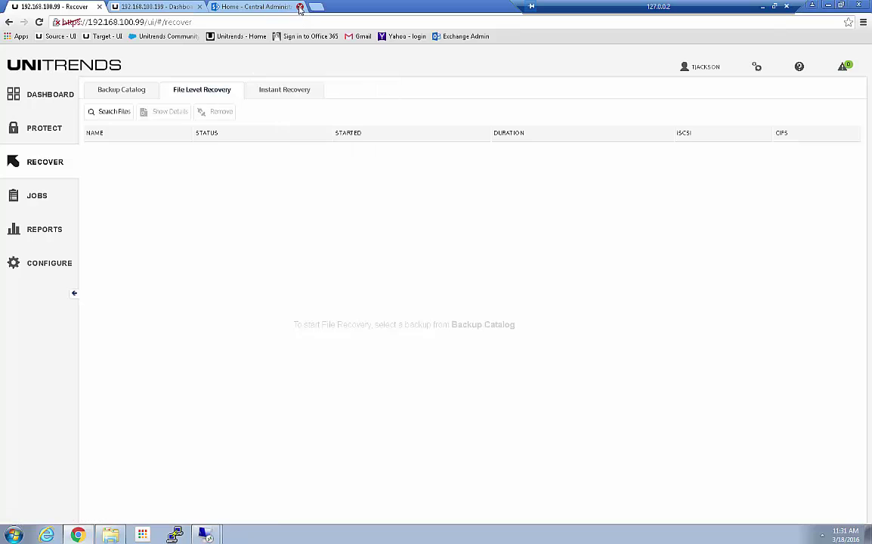
left_click(300, 6)
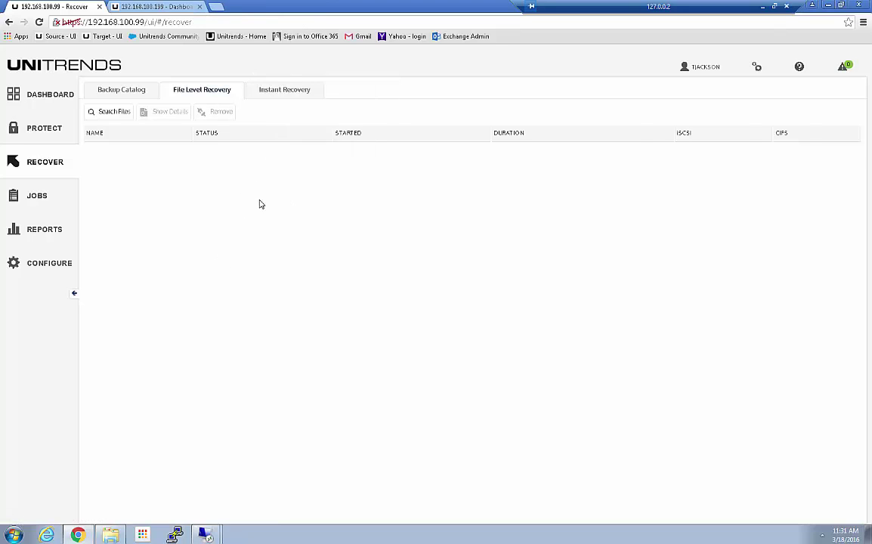
left_click(92, 150)
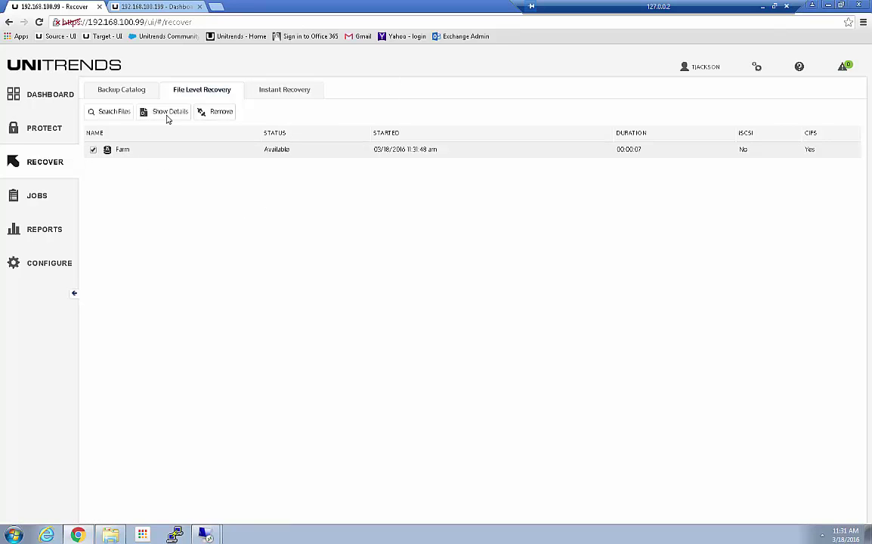
left_click(166, 112)
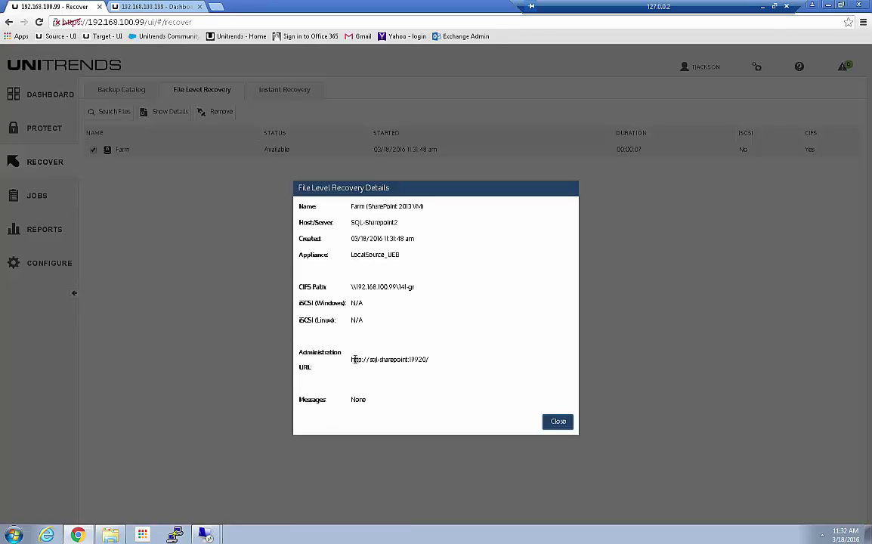
left_click_drag(351, 360, 430, 359)
right_click(431, 359)
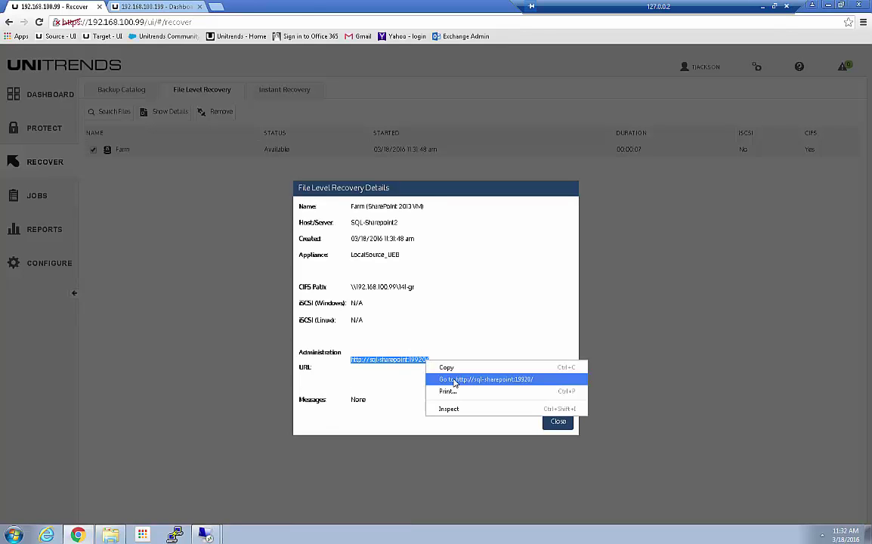
left_click(491, 379)
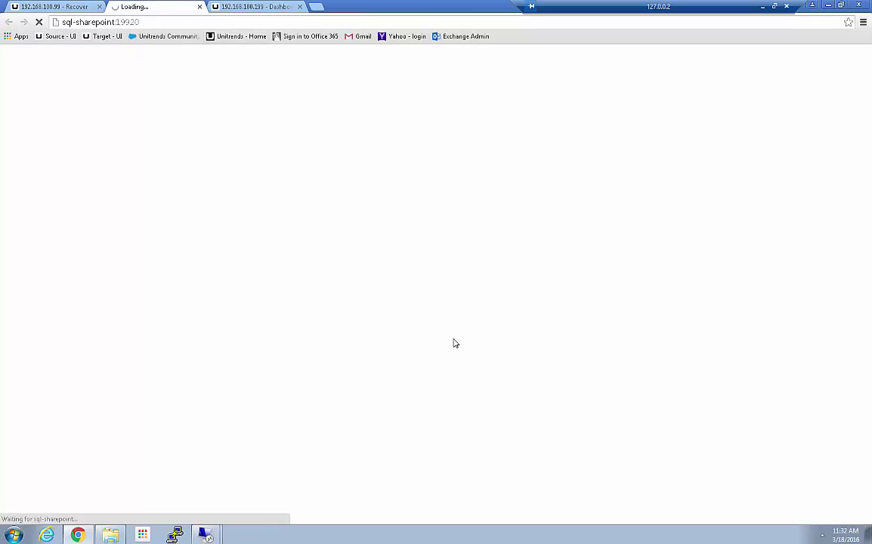
Step: Close the new Farm object's recovery details, then view the SharePoint Central Administration page and close it
left_click(74, 9)
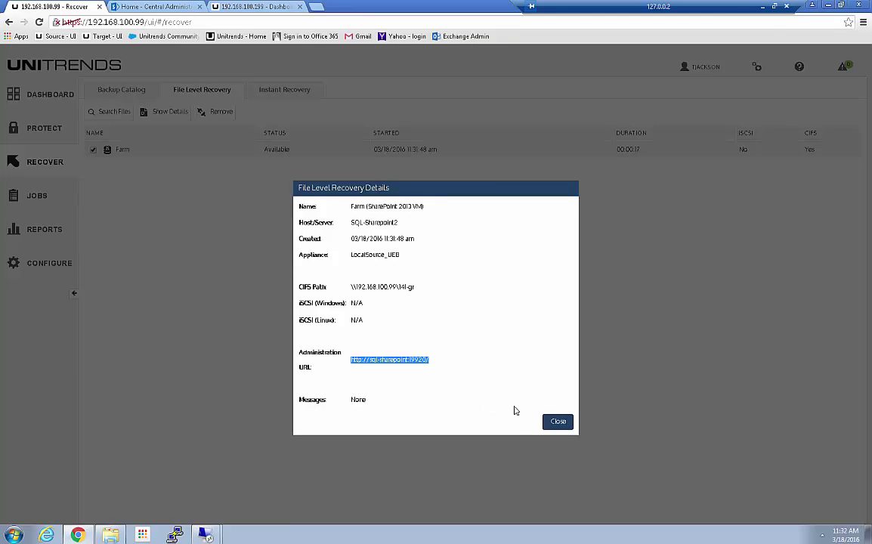
left_click(561, 423)
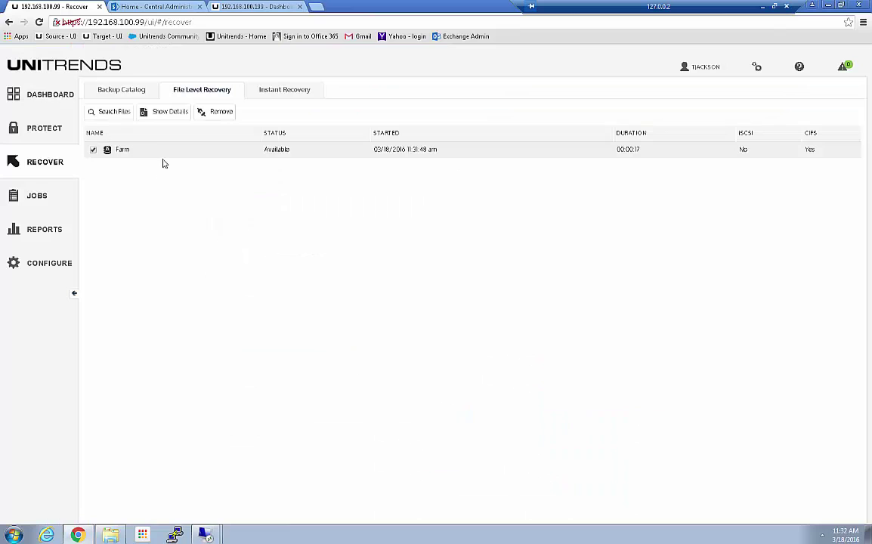
left_click(165, 7)
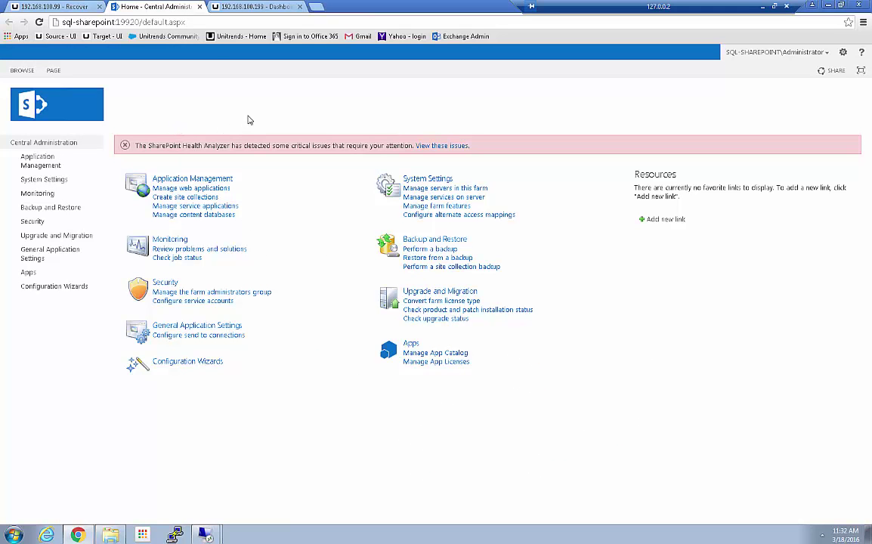
left_click(200, 7)
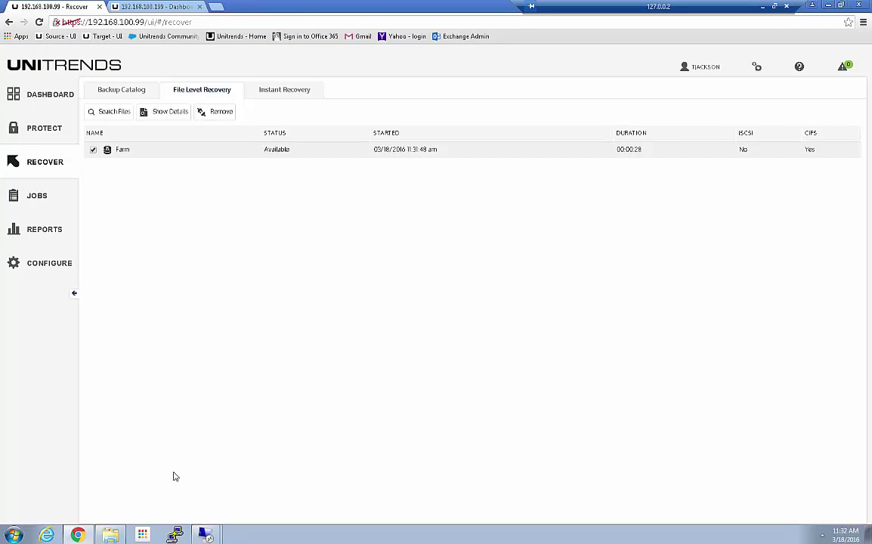
Step: Refresh the network shares on 192.168.100.99 and browse the spbr0000 folder inside the 141-gr share
left_click(111, 536)
right_click(507, 277)
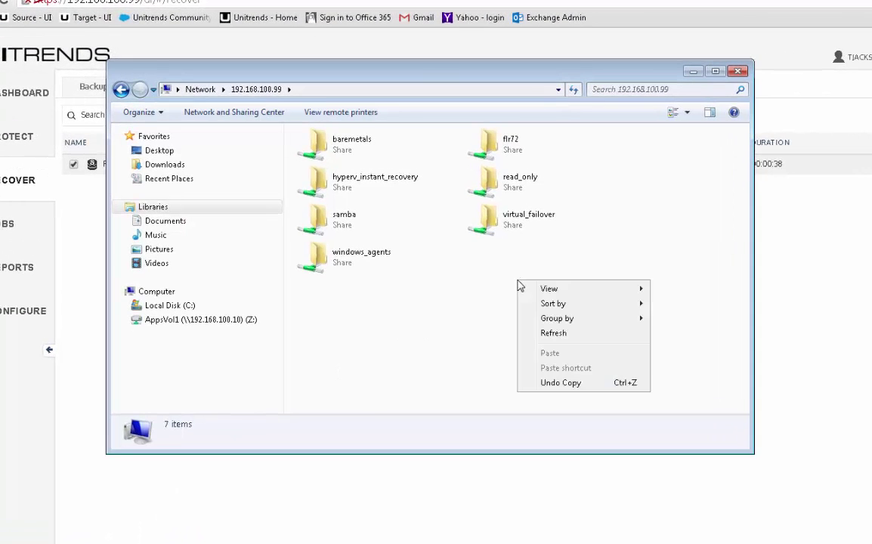
left_click(537, 327)
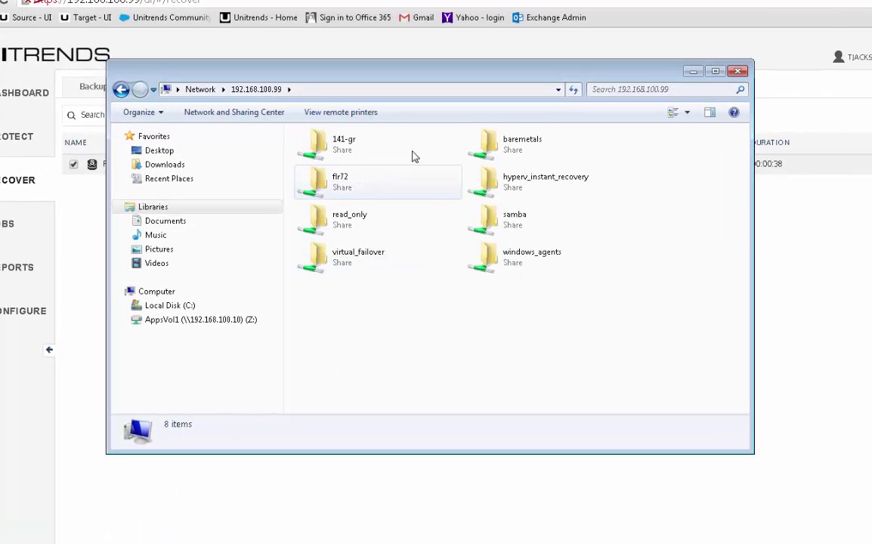
double_click(346, 150)
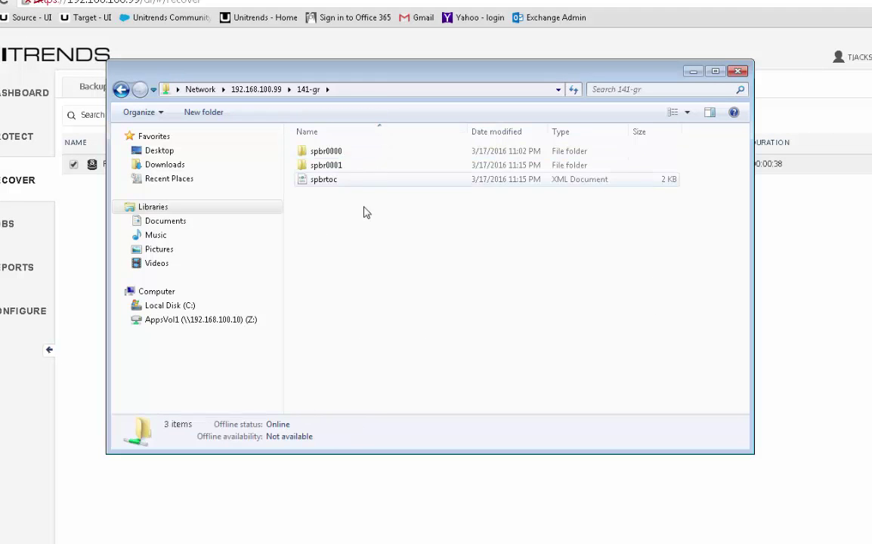
left_click(336, 152)
double_click(334, 148)
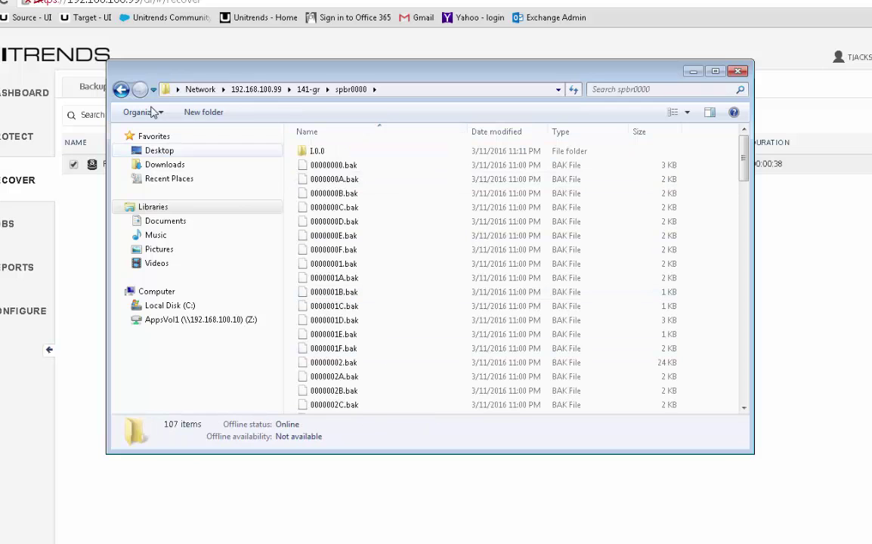
Step: Look through the backup files in the spbr0001 folder of the 141-gr share, and return to the share's root
left_click(122, 90)
double_click(328, 165)
scroll(413, 306, "down", 5)
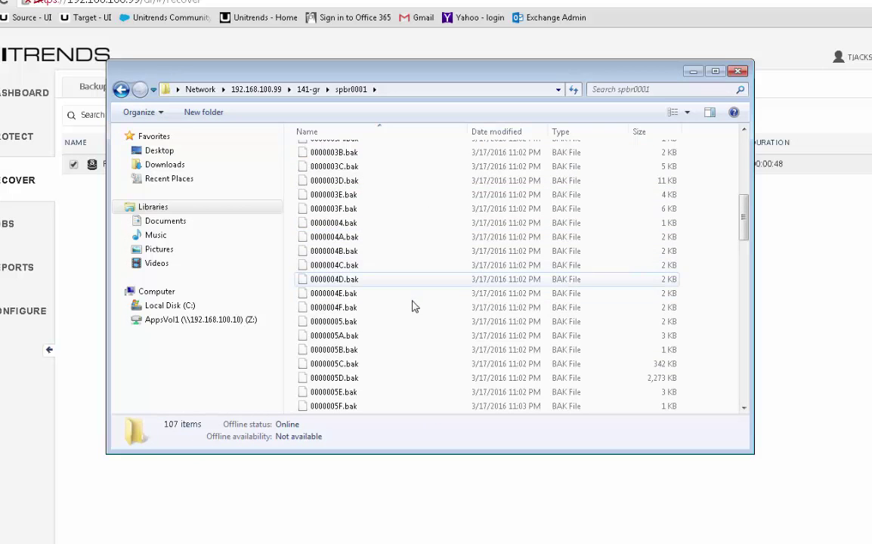
scroll(370, 272, "up", 5)
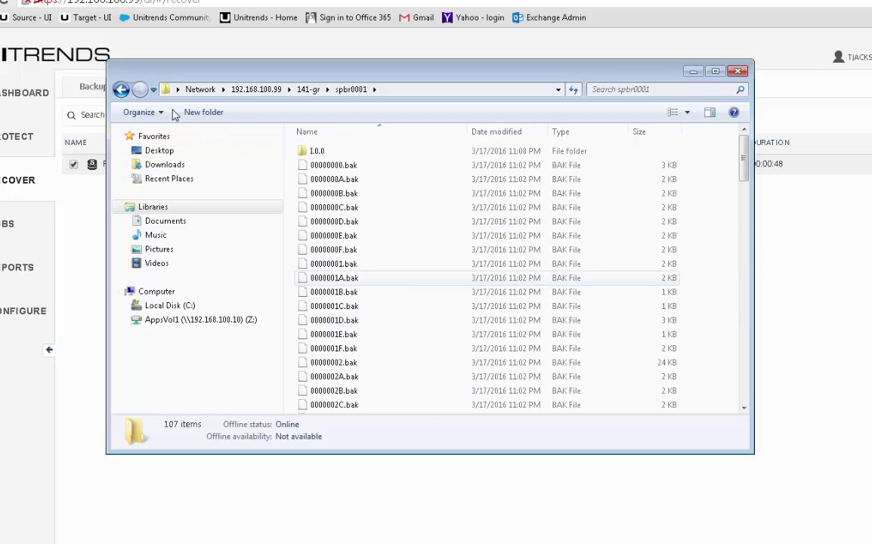
left_click(120, 89)
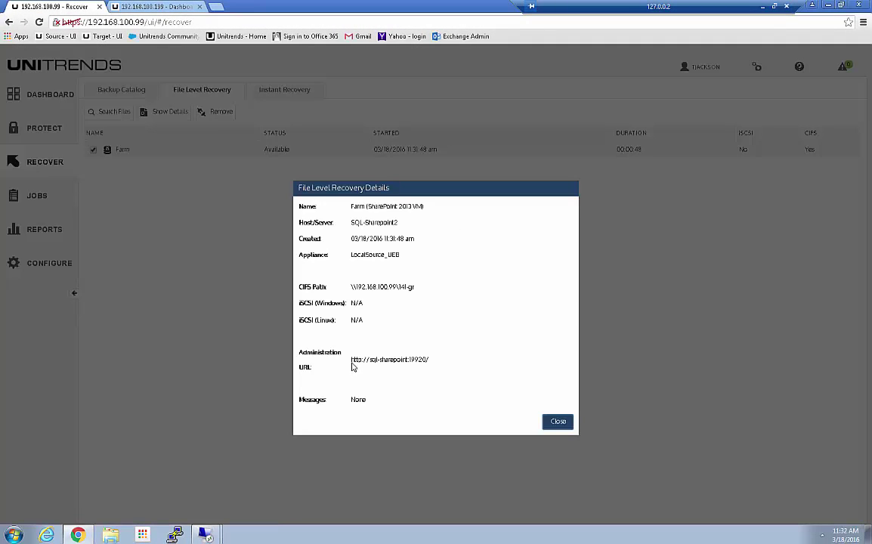
left_click_drag(351, 361, 429, 361)
right_click(420, 365)
left_click(461, 381)
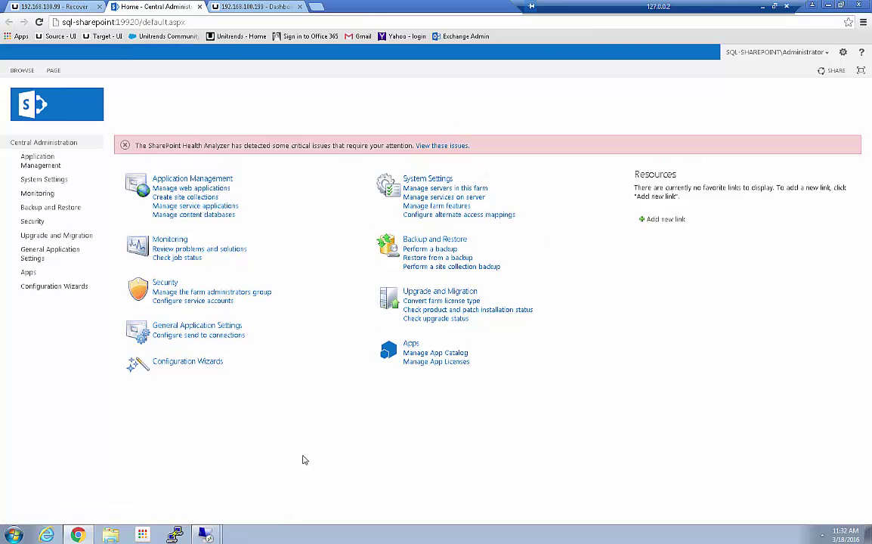
left_click(200, 7)
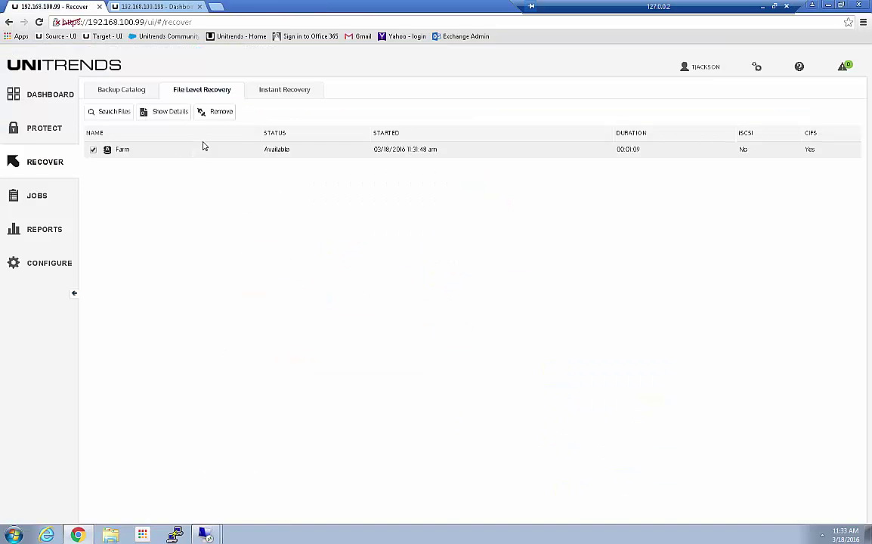
Step: Delete the Farm file level recovery object and show the job manager's list of jobs
left_click(217, 113)
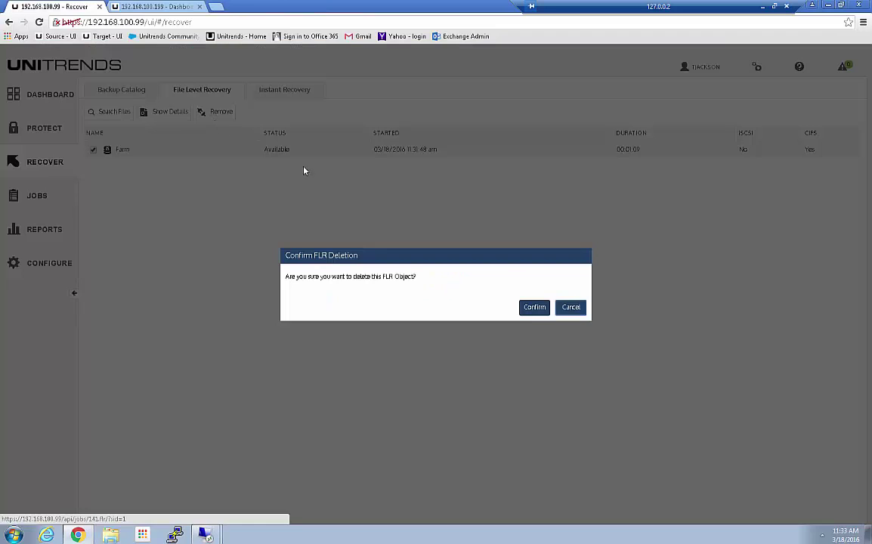
left_click(532, 311)
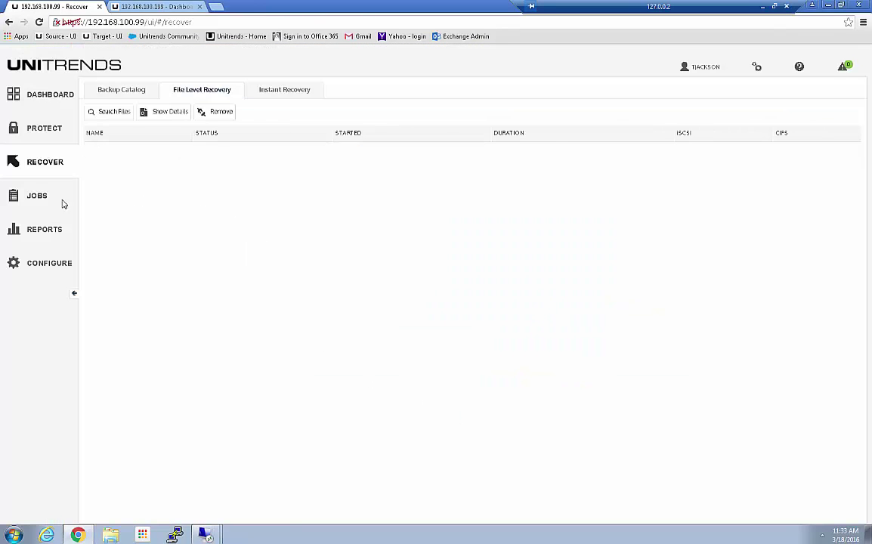
left_click(41, 195)
right_click(135, 144)
key("Down")
key("Down")
key("Down")
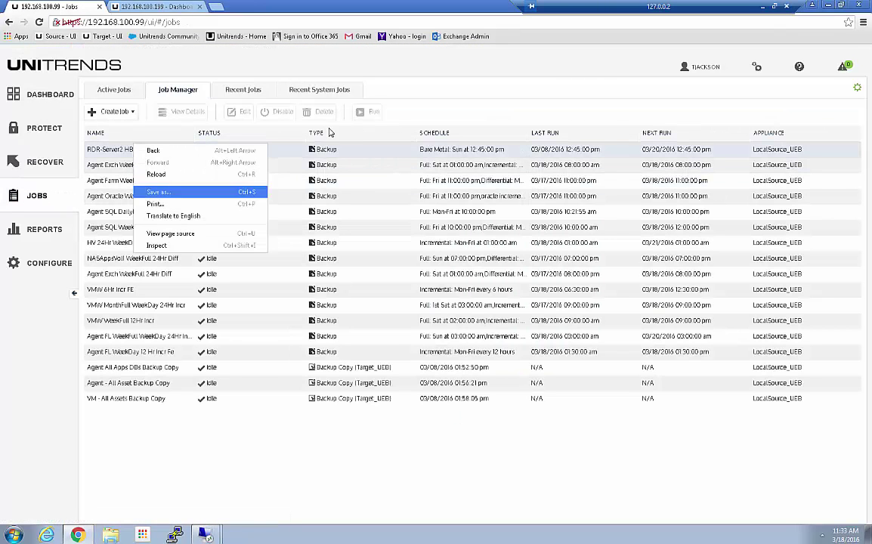
key("Escape")
Step: Sort the jobs by name, run the Agent Farm WeekFull WeekDays backup job immediately and show the active jobs
left_click(93, 130)
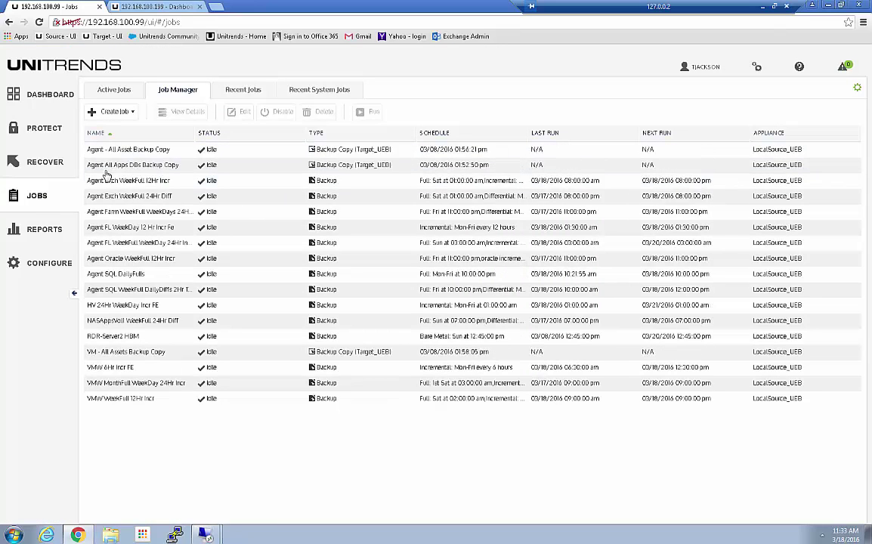
left_click(117, 215)
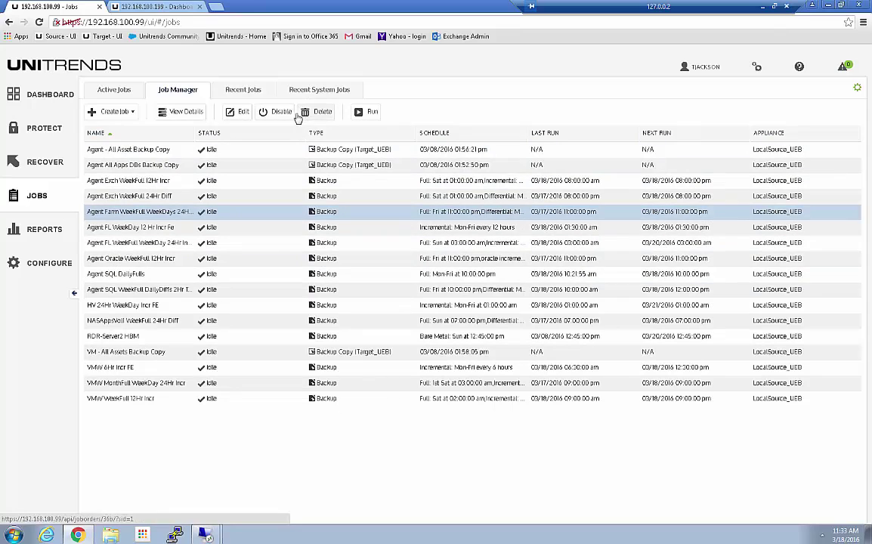
left_click(362, 113)
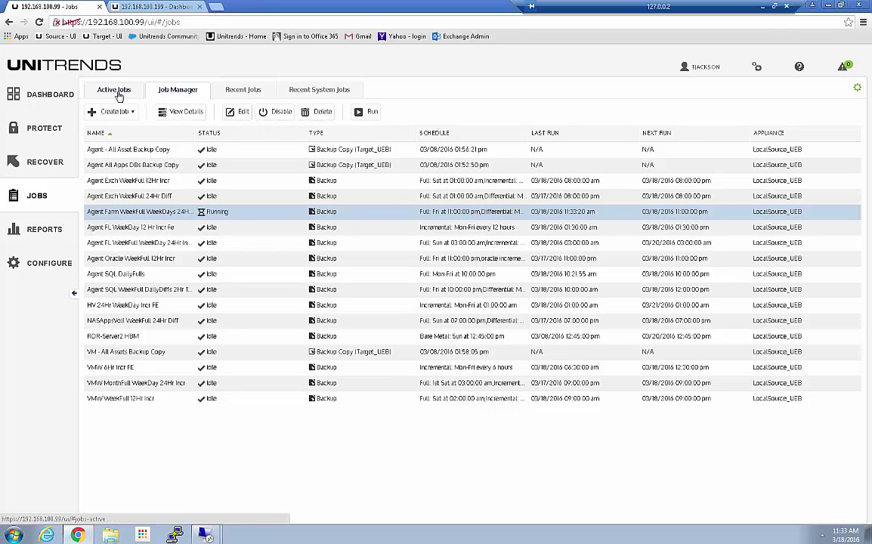
left_click(115, 91)
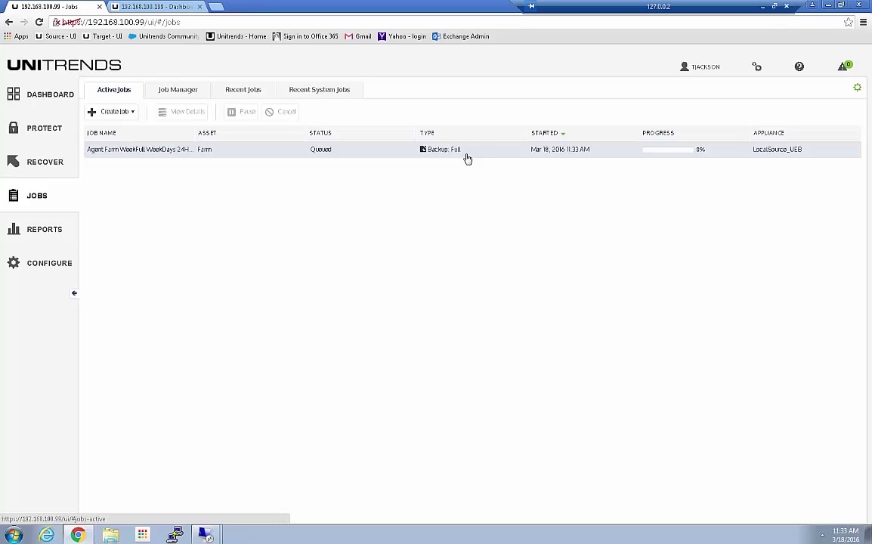
Step: Show the file level recovery objects and try to remove the Farm object in use for backup
left_click(42, 163)
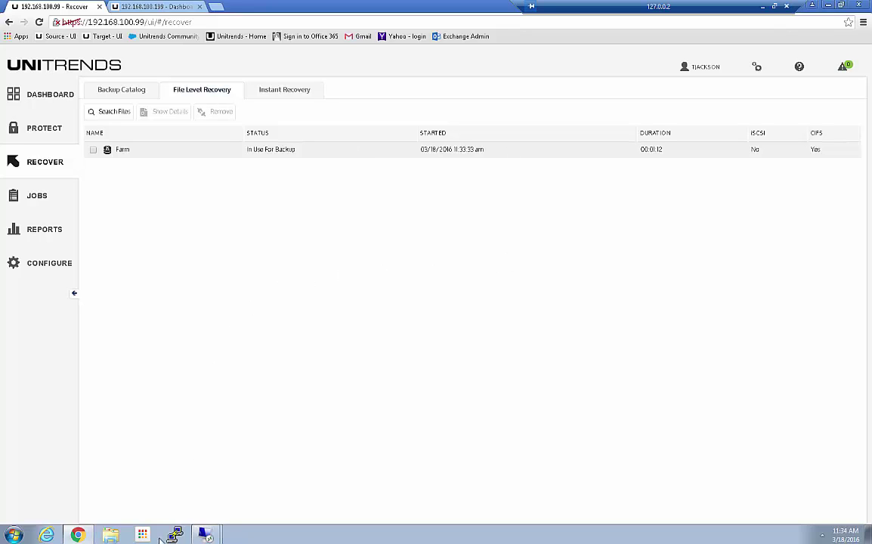
left_click(93, 149)
left_click(219, 112)
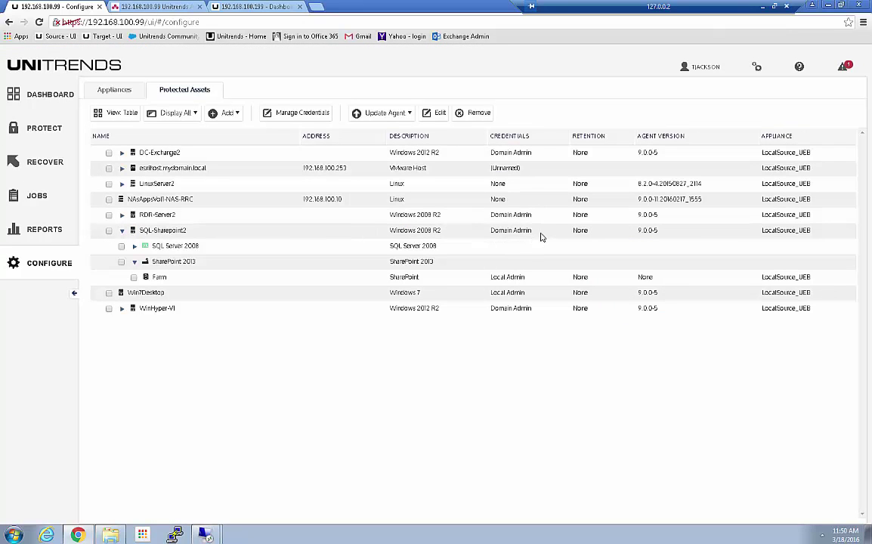
Step: Edit the SQL-Sharepoint2 asset to use the Local Admin credentials and IP address 192.168.100.10, and save it
left_click(109, 231)
left_click(434, 114)
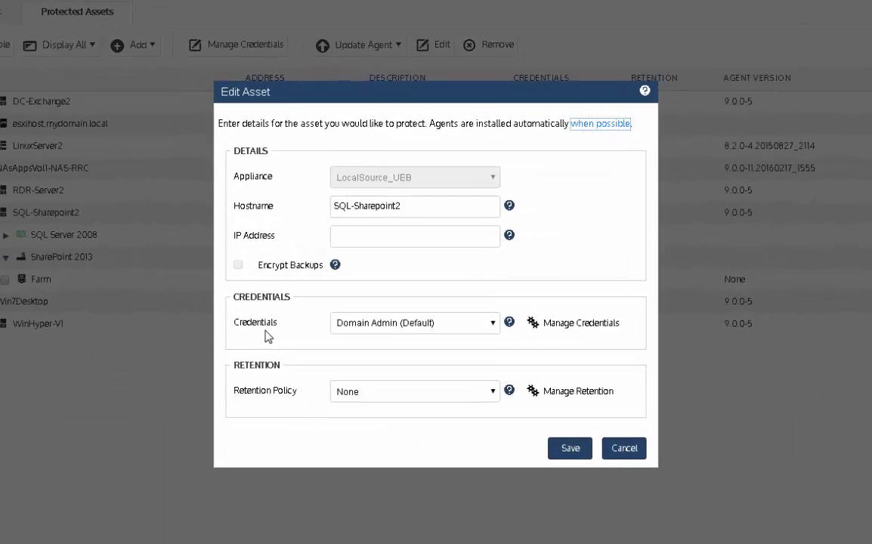
left_click(492, 327)
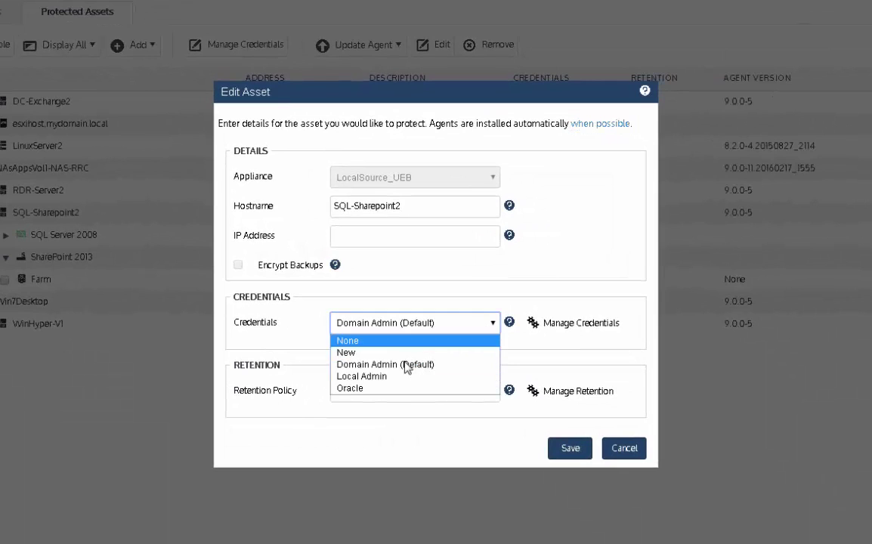
left_click(380, 377)
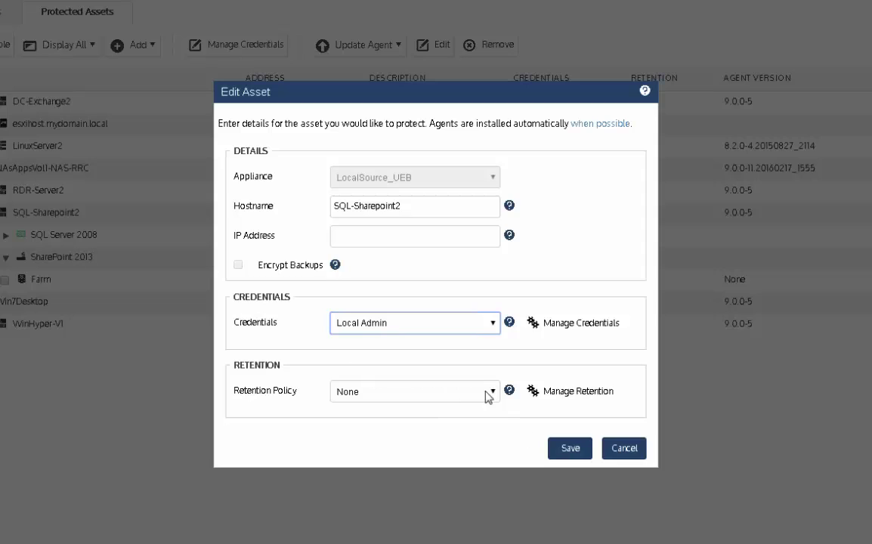
left_click(363, 237)
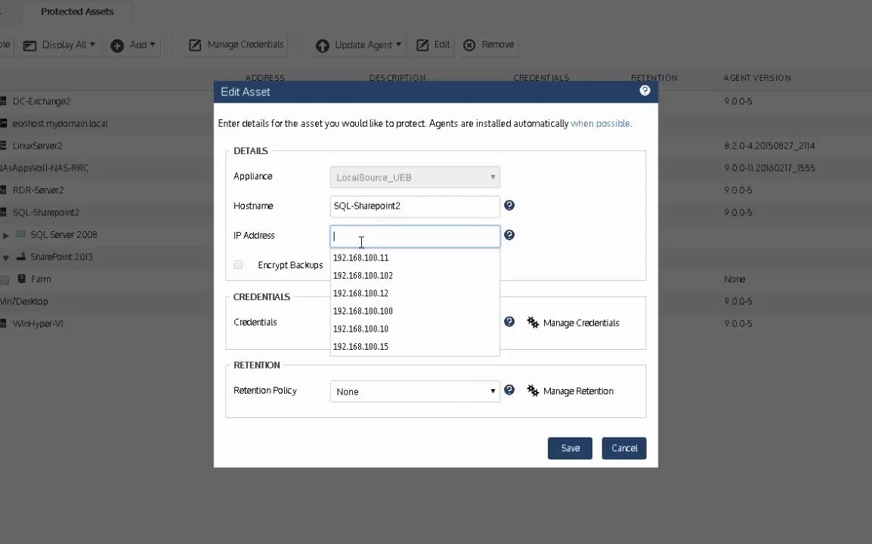
left_click(362, 330)
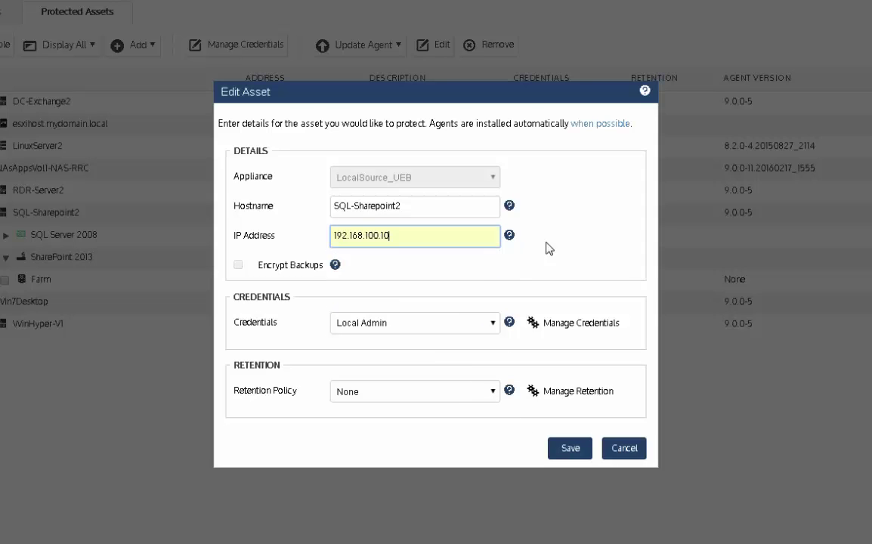
left_click(570, 449)
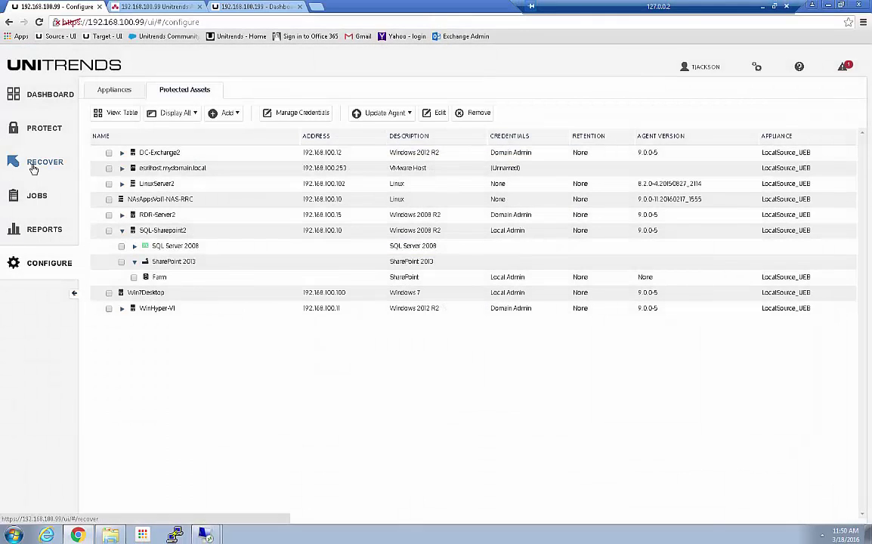
Step: Filter the backup catalog by the asset name farm and list the Farm's backups
left_click(36, 168)
left_click(764, 151)
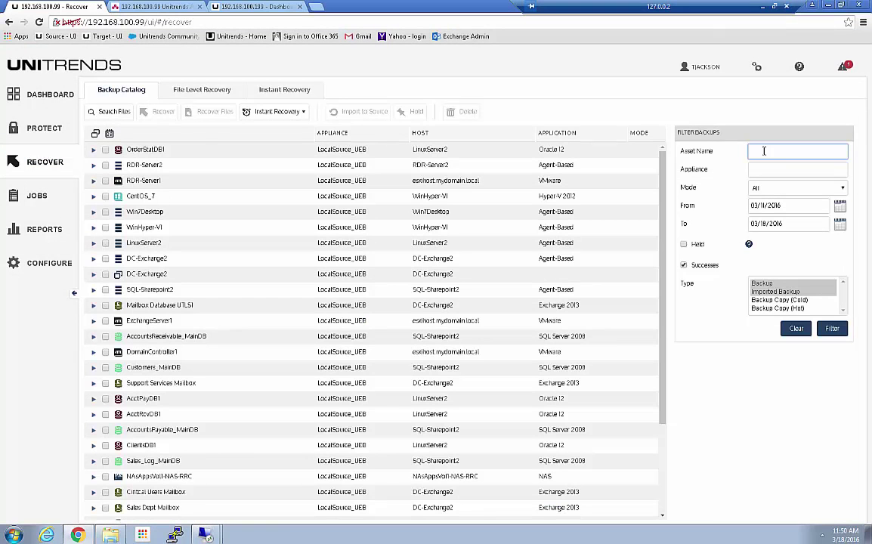
key("Return")
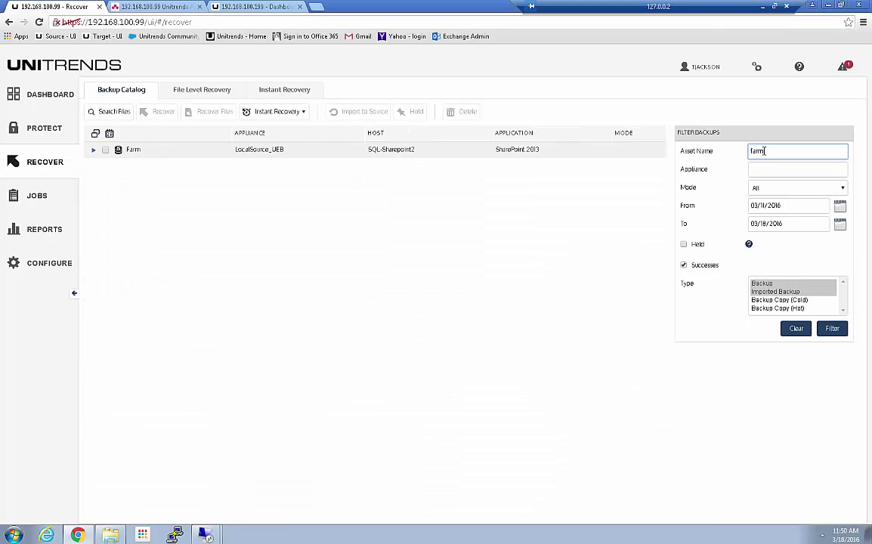
left_click(93, 149)
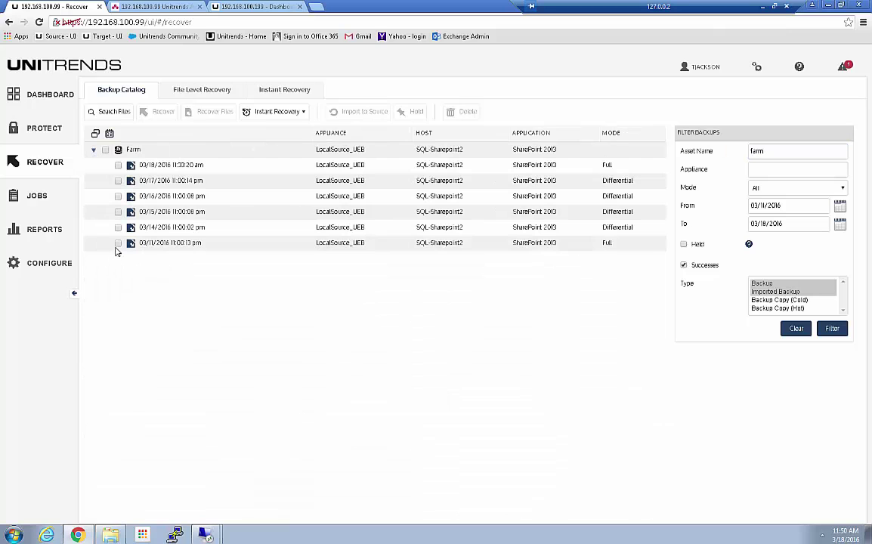
Step: Recover the Farm to its original location from the 03/11/2016 11:00:13 pm full backup and show the restore job's details
left_click(118, 244)
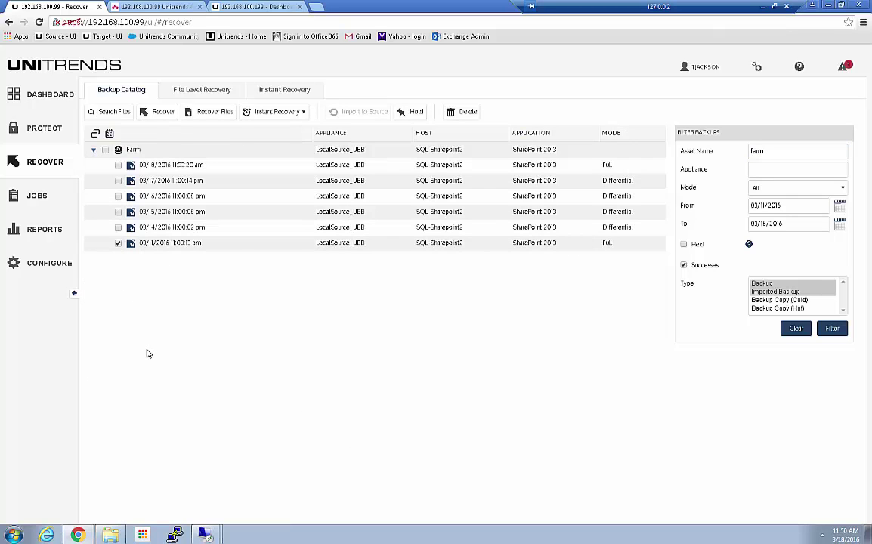
left_click(162, 112)
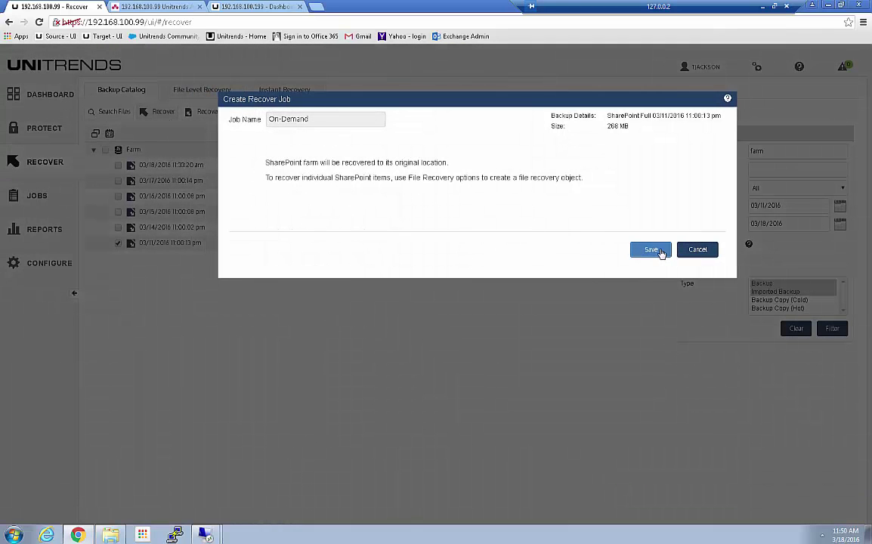
left_click(651, 250)
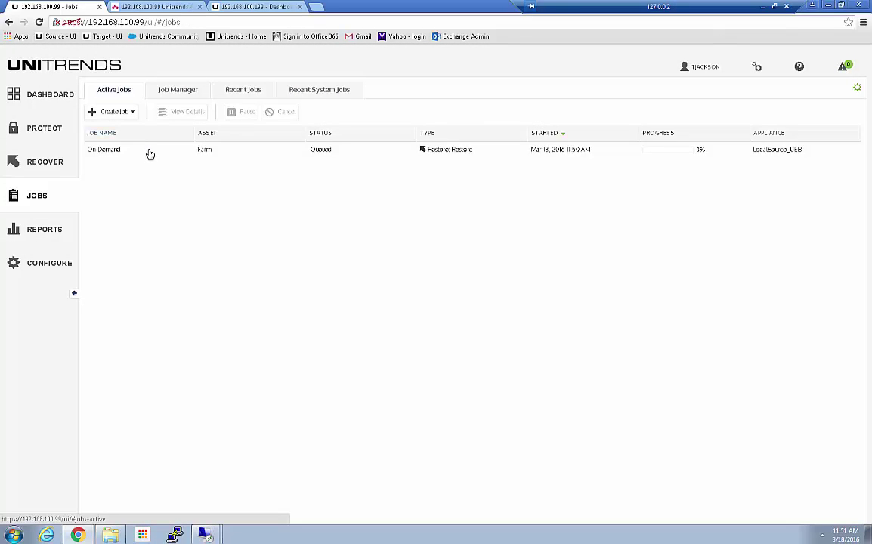
left_click(148, 151)
left_click(180, 112)
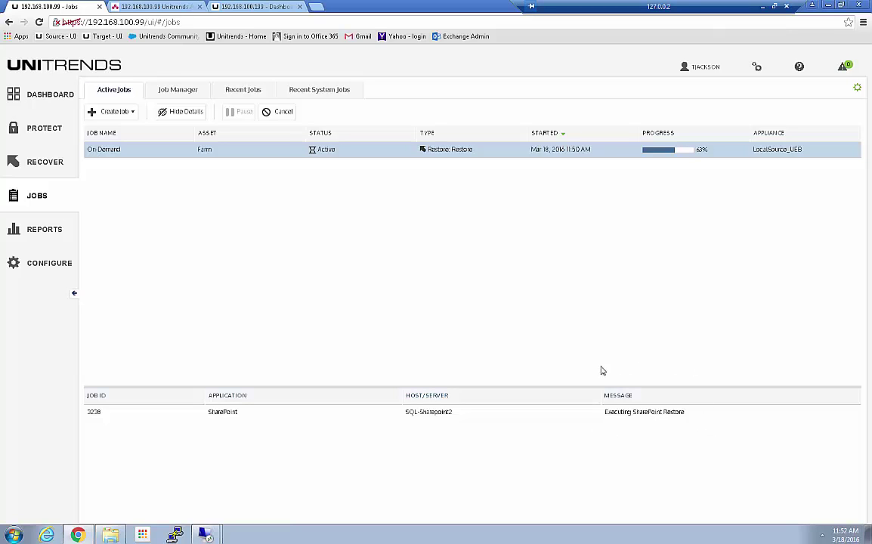
Step: Check the credentials of SQL-Sharepoint2 in the protected assets and return to the active On-Demand restore job
left_click(30, 264)
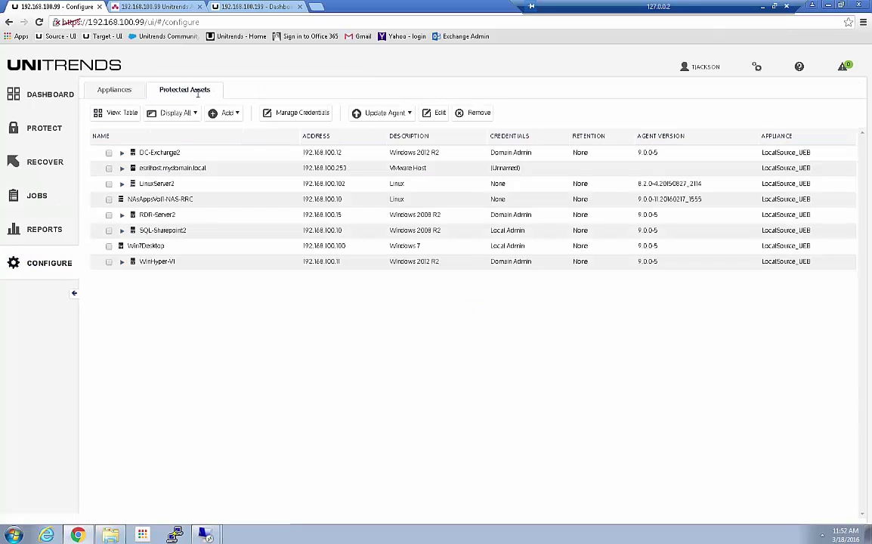
left_click(122, 230)
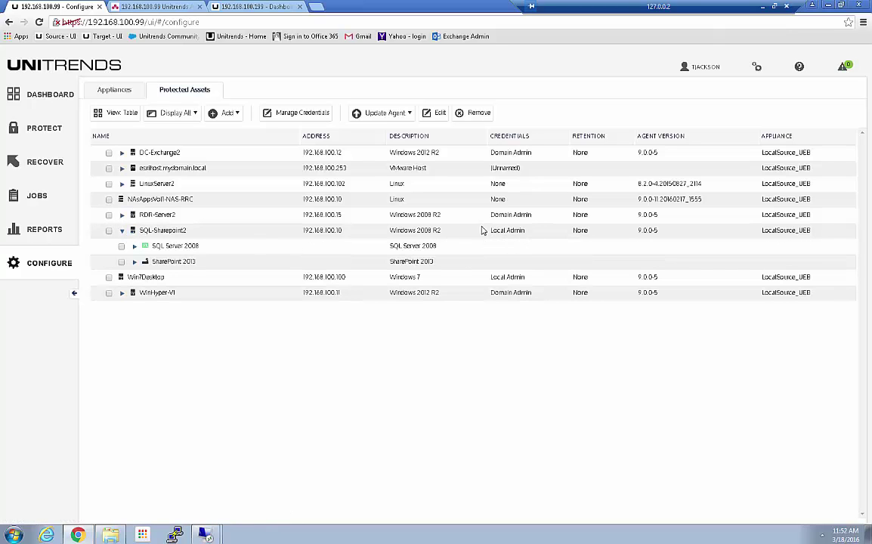
left_click(38, 197)
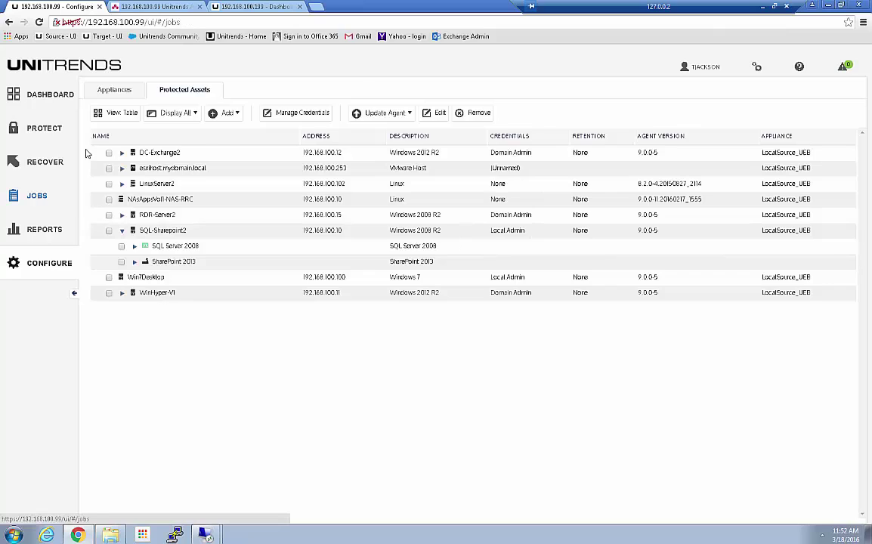
left_click(345, 151)
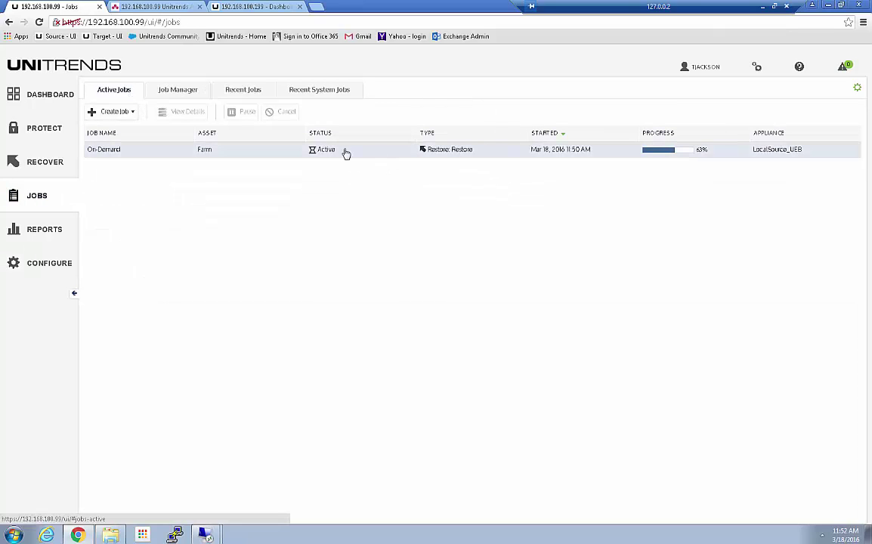
Step: Check the active restore job's details, and list the recent system jobs sorted by start time with the newest first
left_click(182, 111)
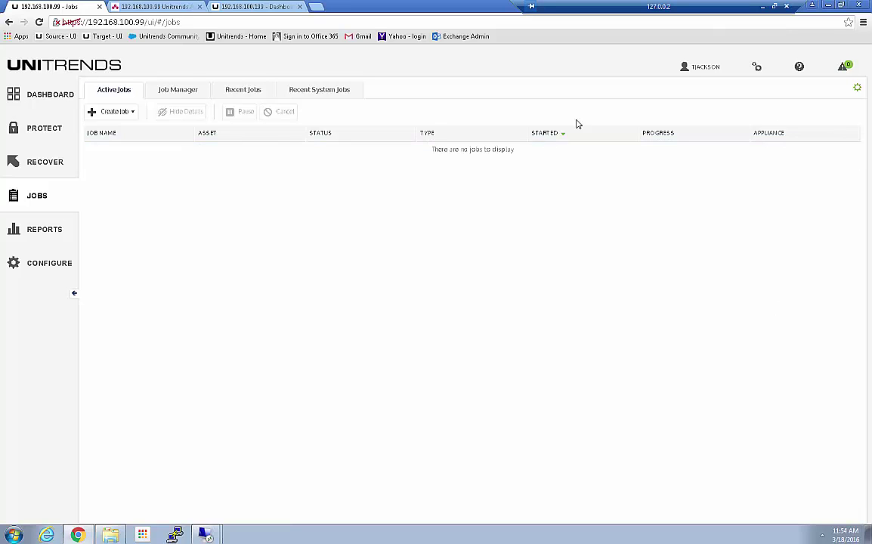
left_click(300, 89)
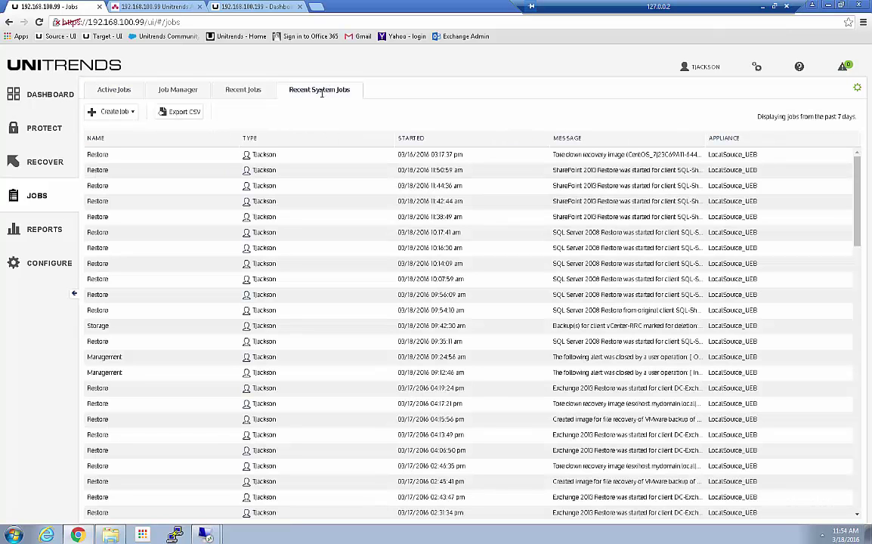
left_click(419, 142)
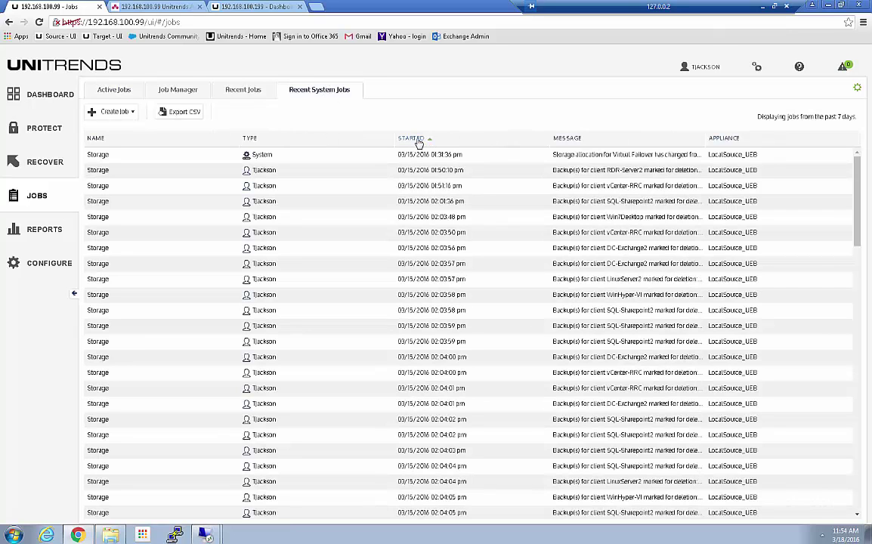
left_click(418, 143)
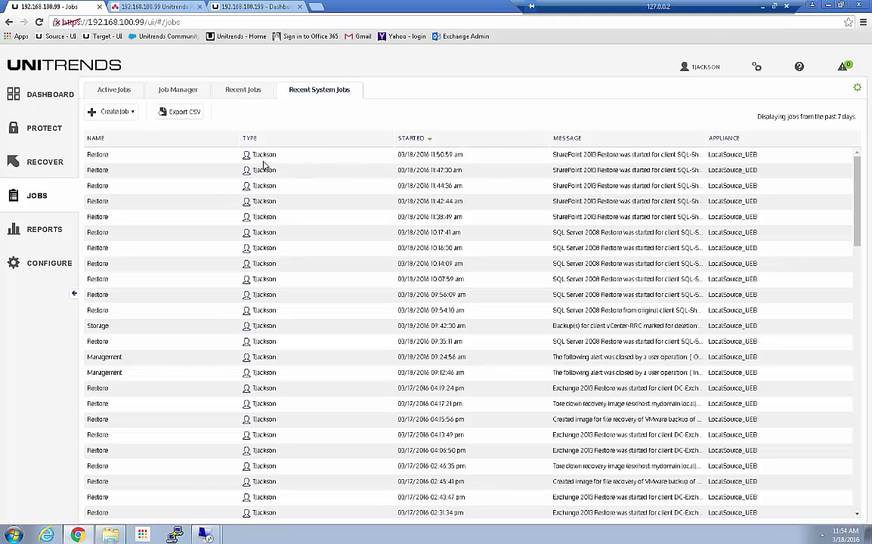
Step: Generate the Recovery History report and sort it by end time with the most recent recoveries first
left_click(40, 237)
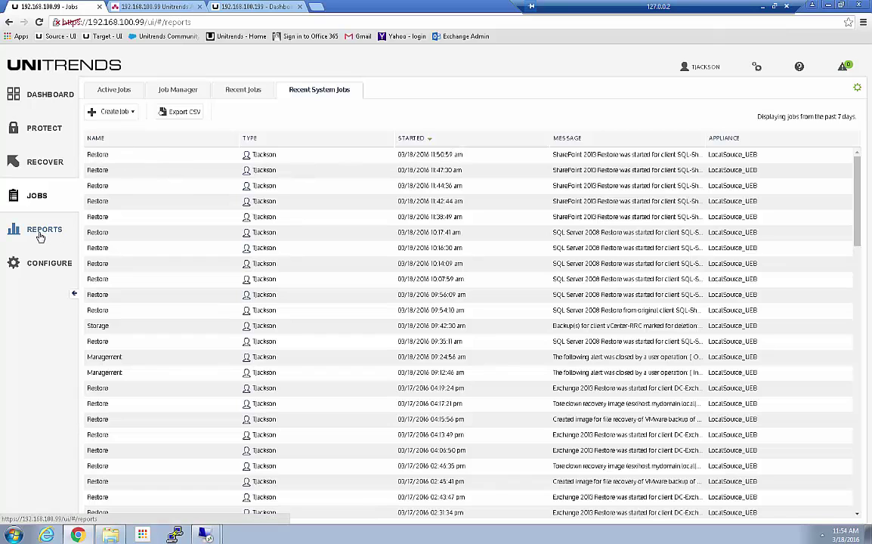
left_click(119, 142)
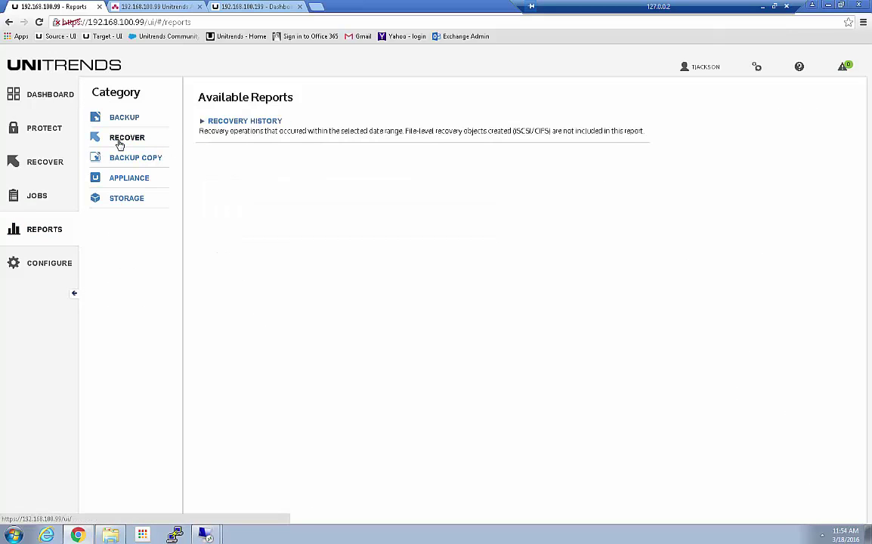
left_click(254, 125)
left_click(242, 212)
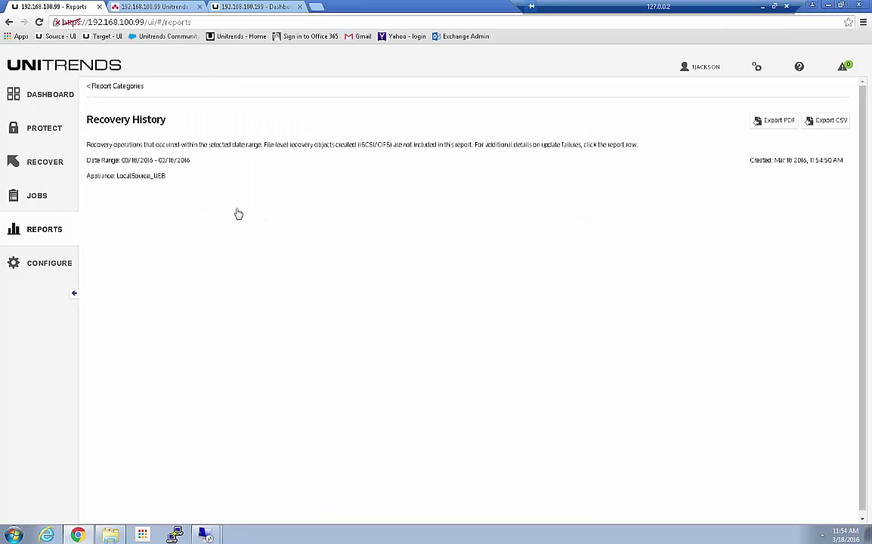
left_click(411, 204)
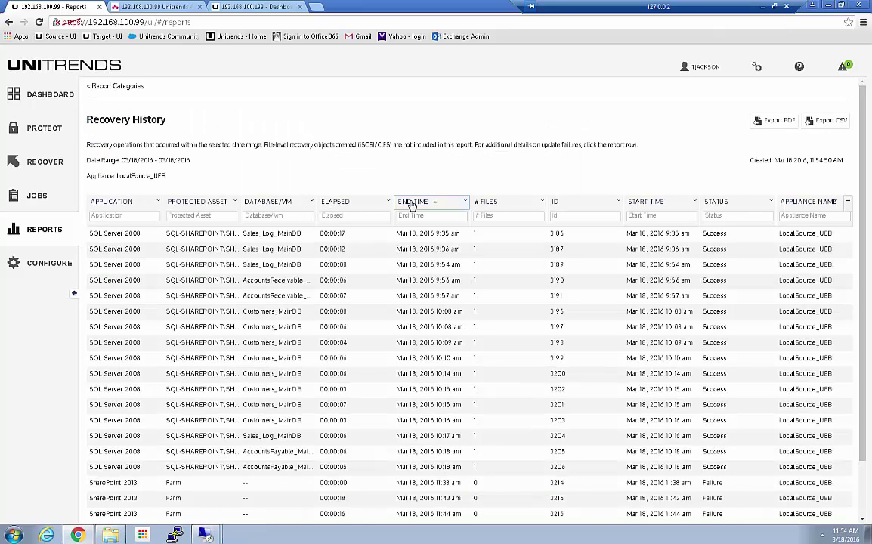
left_click(412, 204)
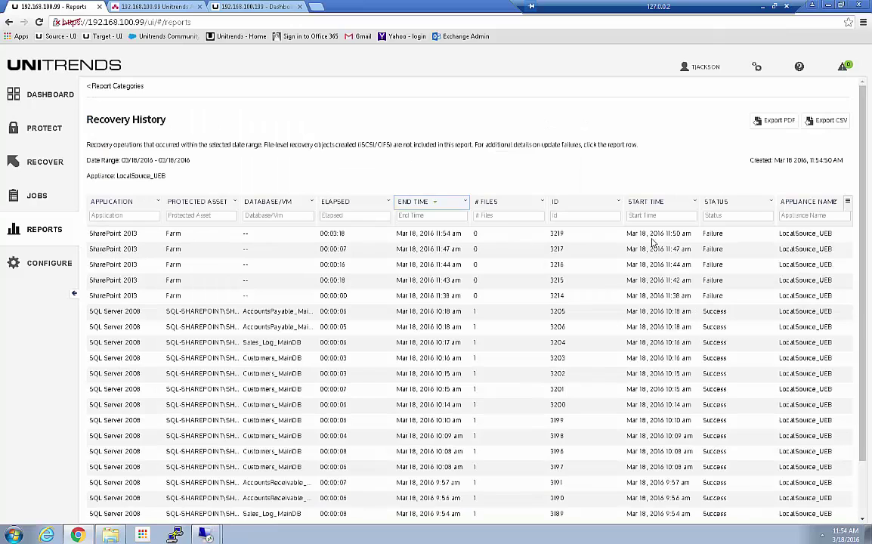